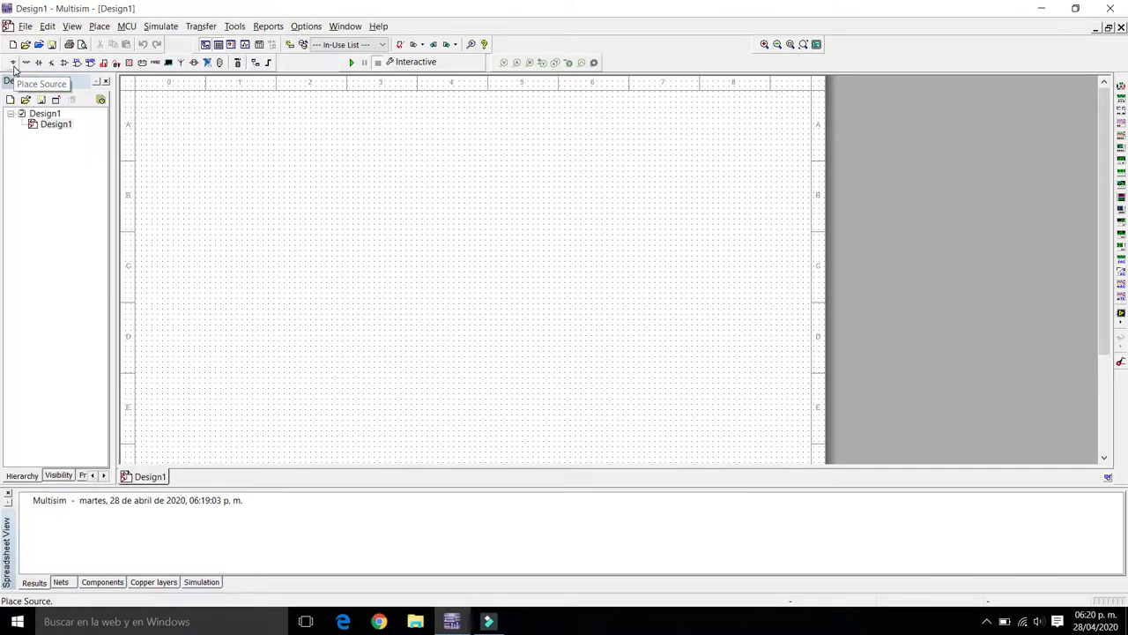
Place an AC_POWER source from the POWER_SOURCES family on the schematic.
left_click(13, 65)
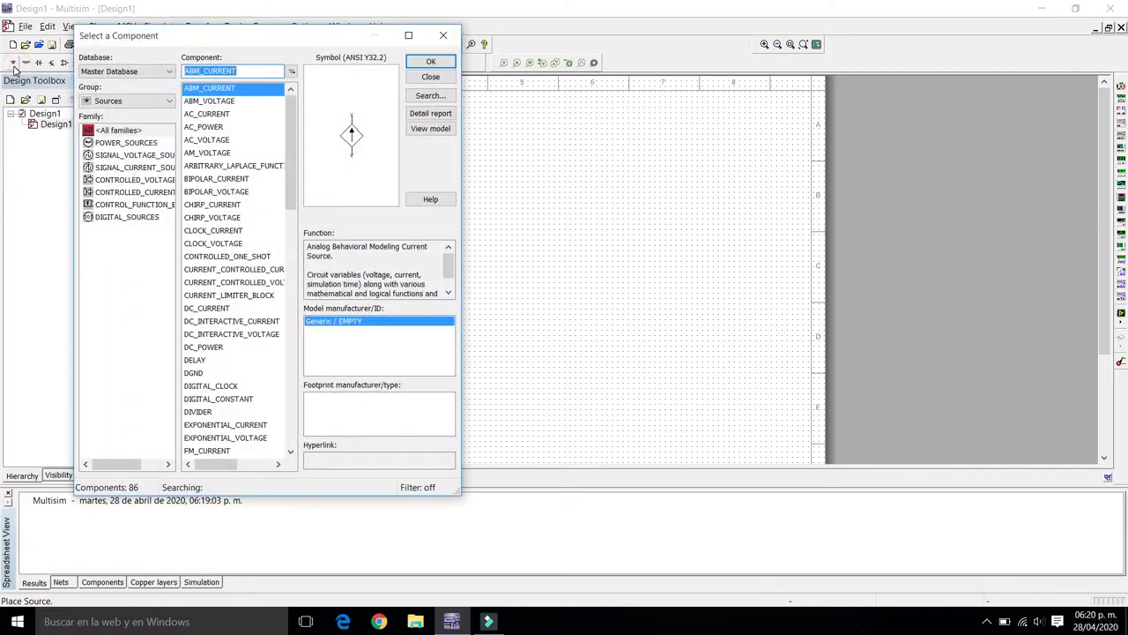
left_click(143, 146)
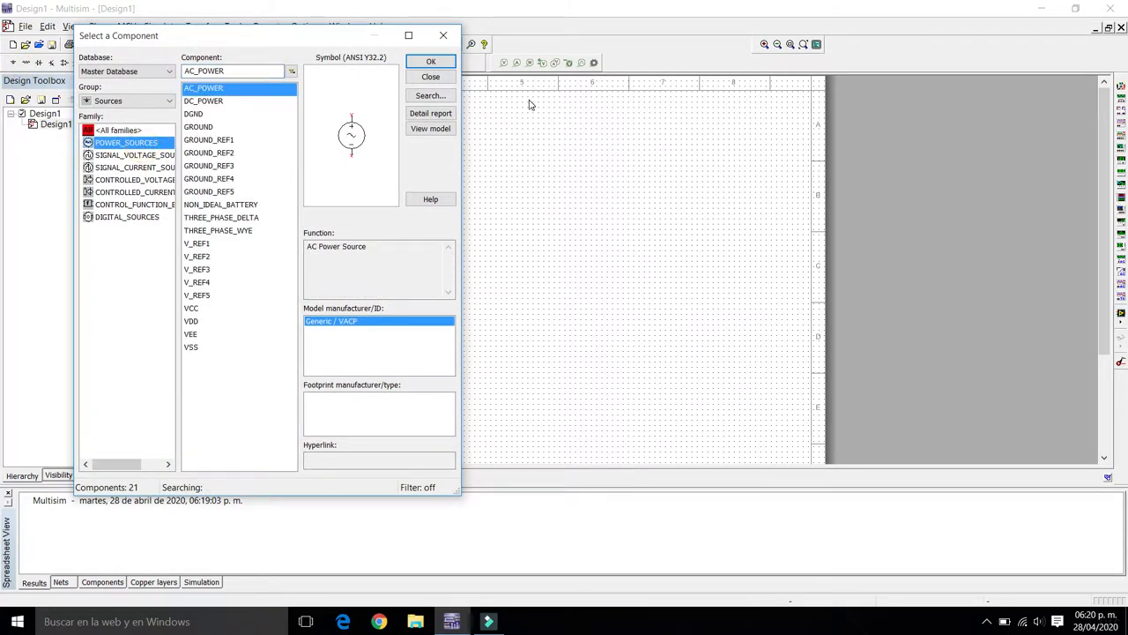
left_click(431, 62)
left_click(279, 240)
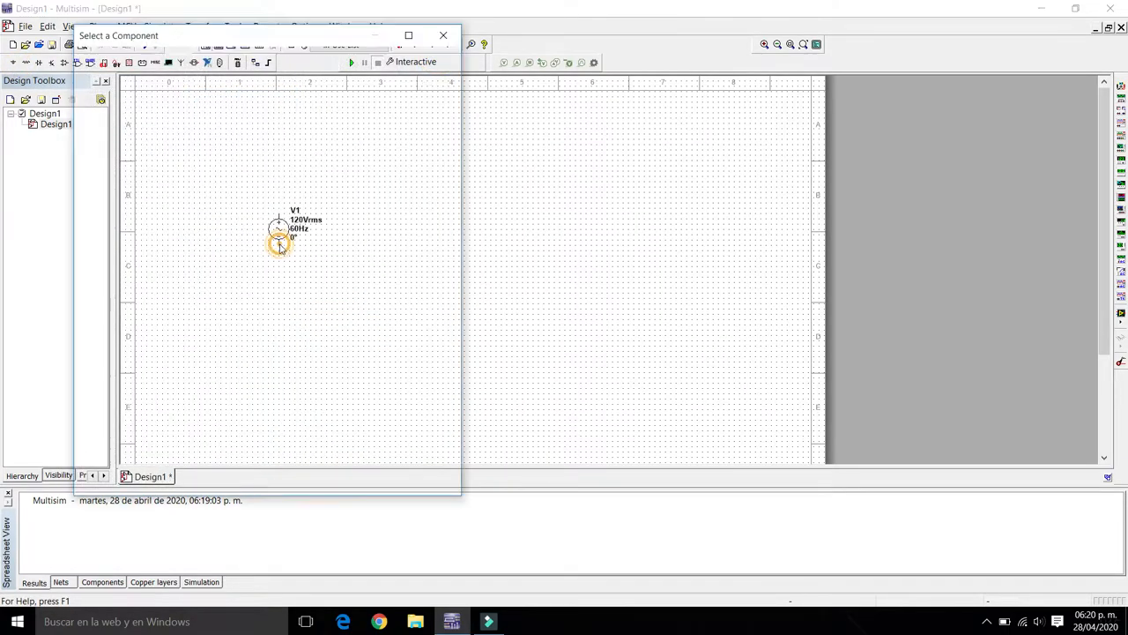
Place a GROUND symbol below and to the right of the AC source, and finish placing sources.
left_click(200, 129)
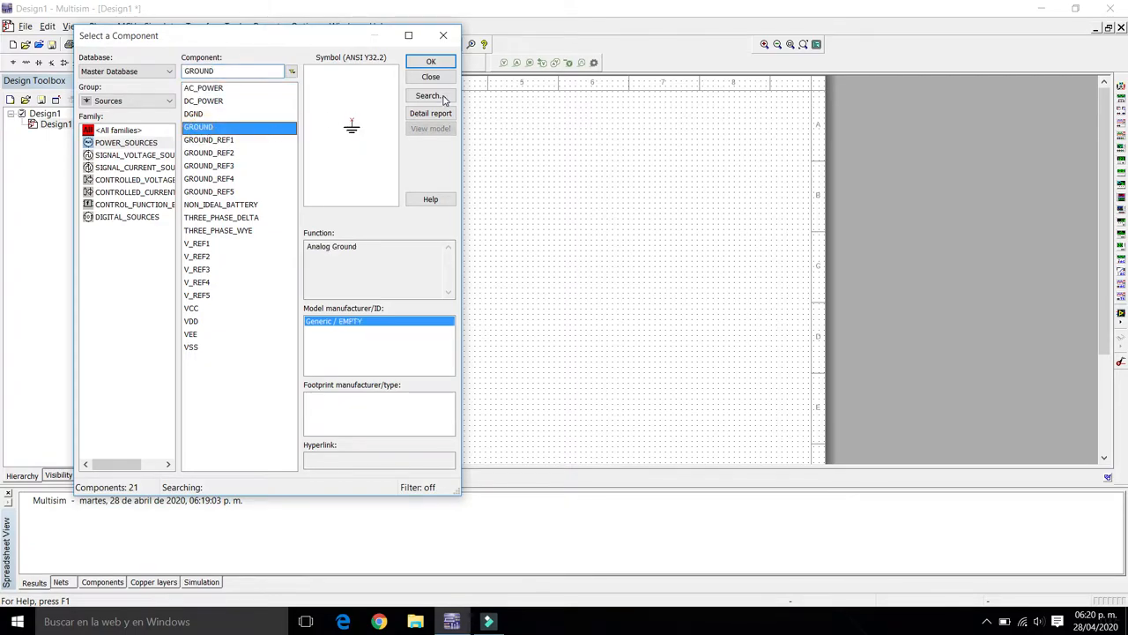
left_click(431, 61)
left_click(348, 266)
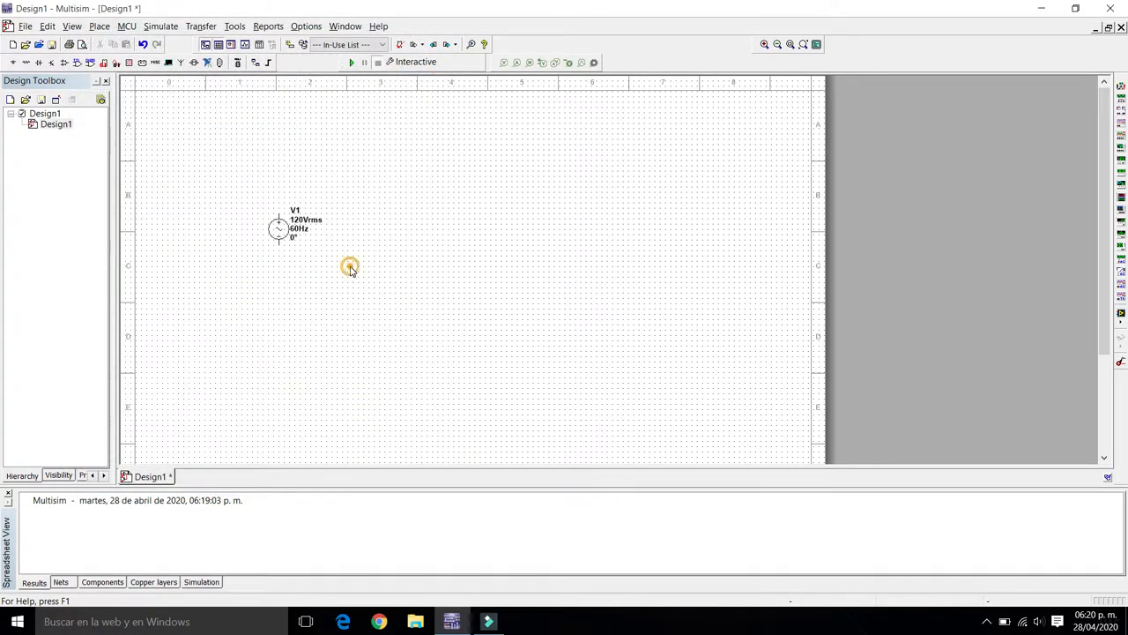
left_click(443, 36)
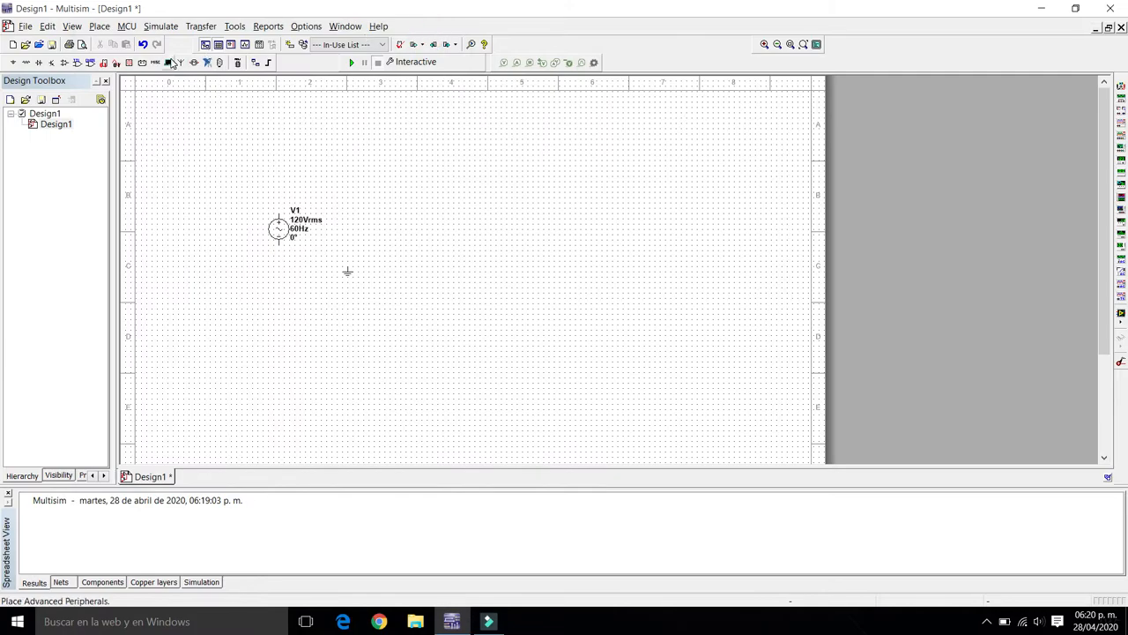
Place a 950 Ω resistor from the Basic group above and to the right of the AC source.
left_click(36, 63)
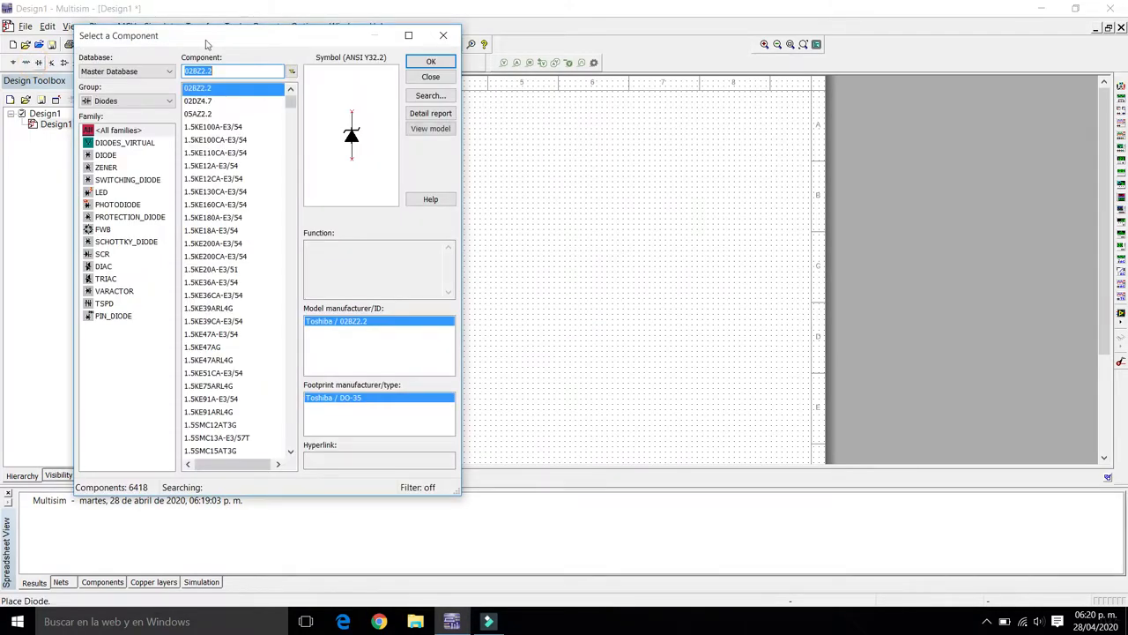
left_click(444, 27)
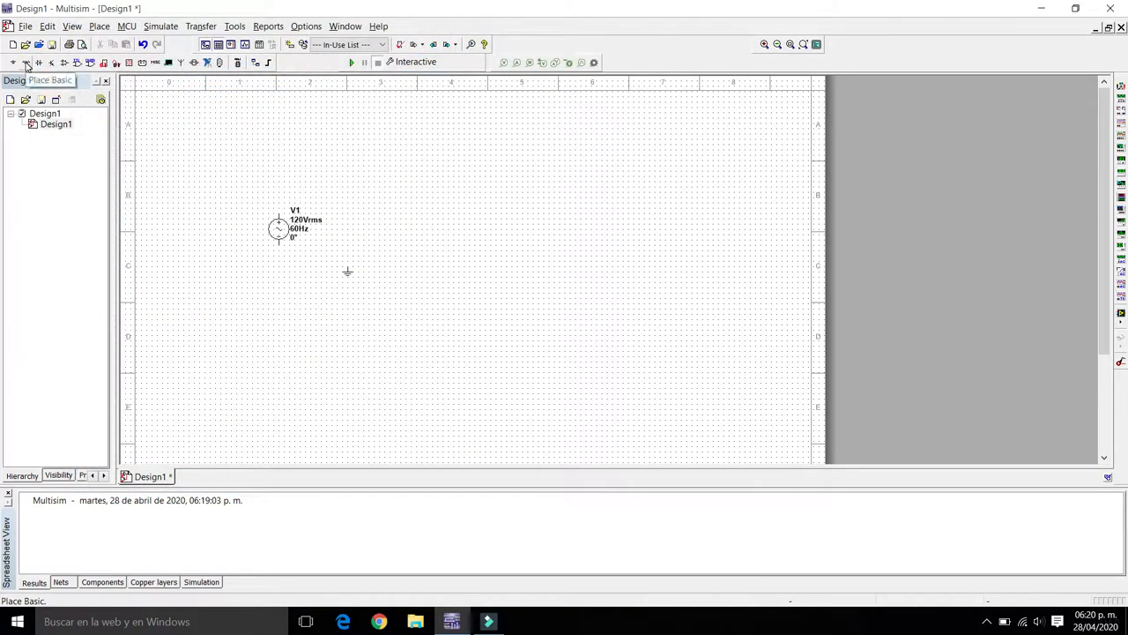
left_click(26, 62)
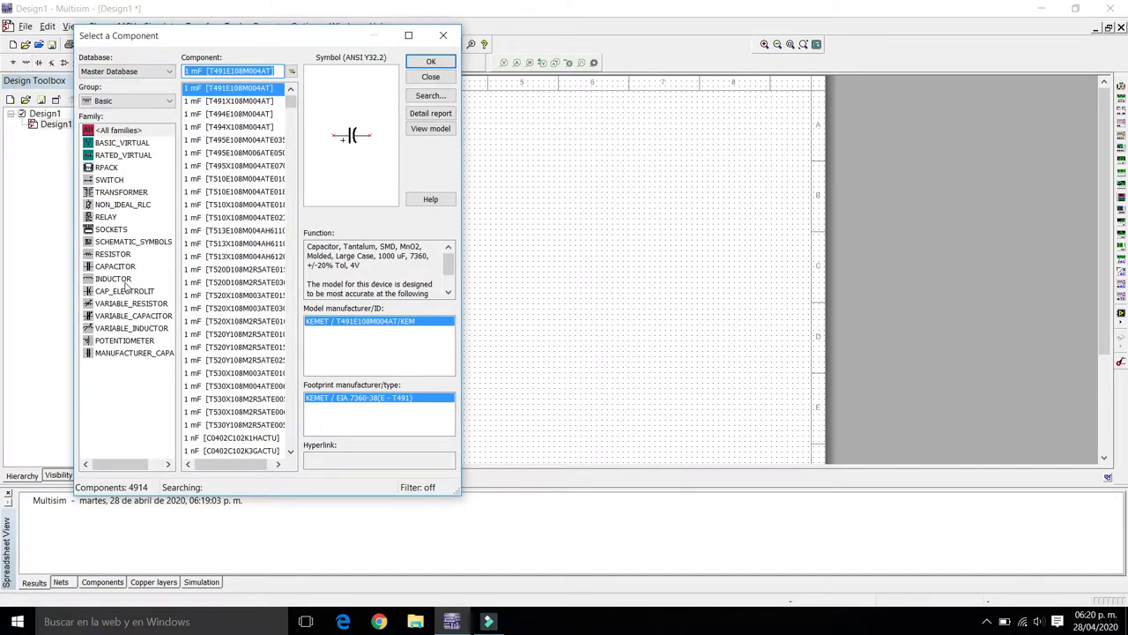
left_click(121, 255)
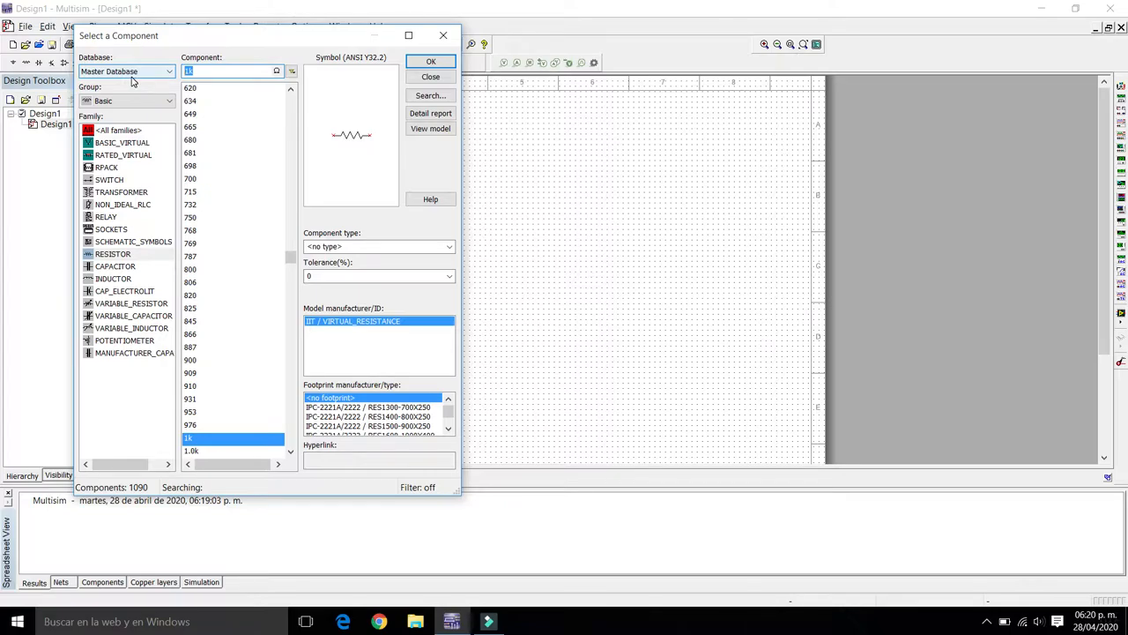
type("950")
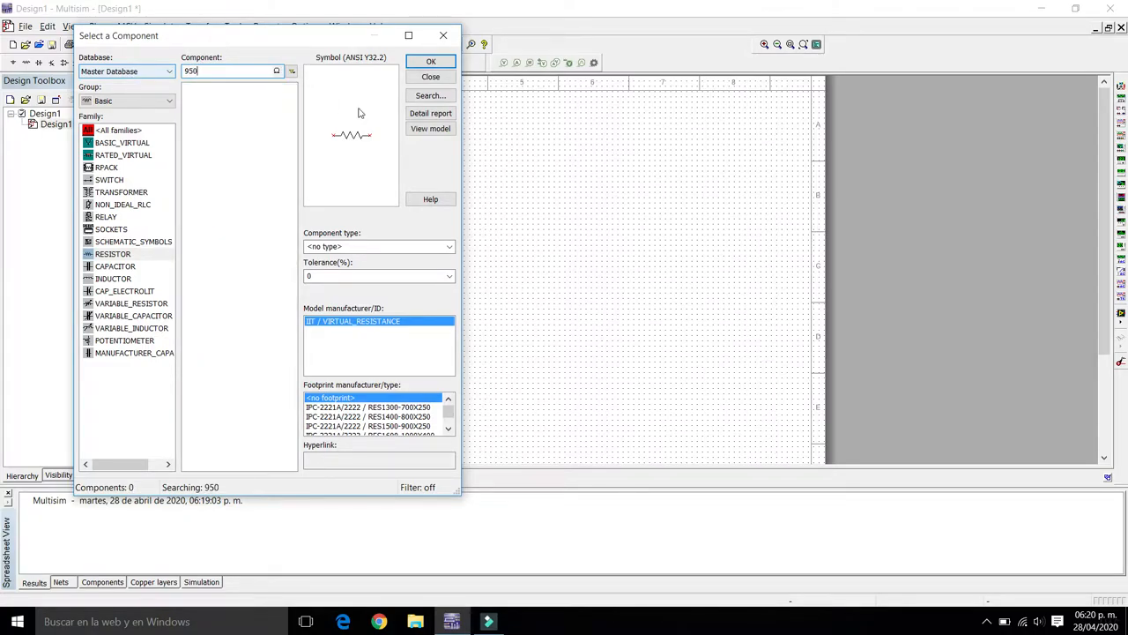
left_click(431, 62)
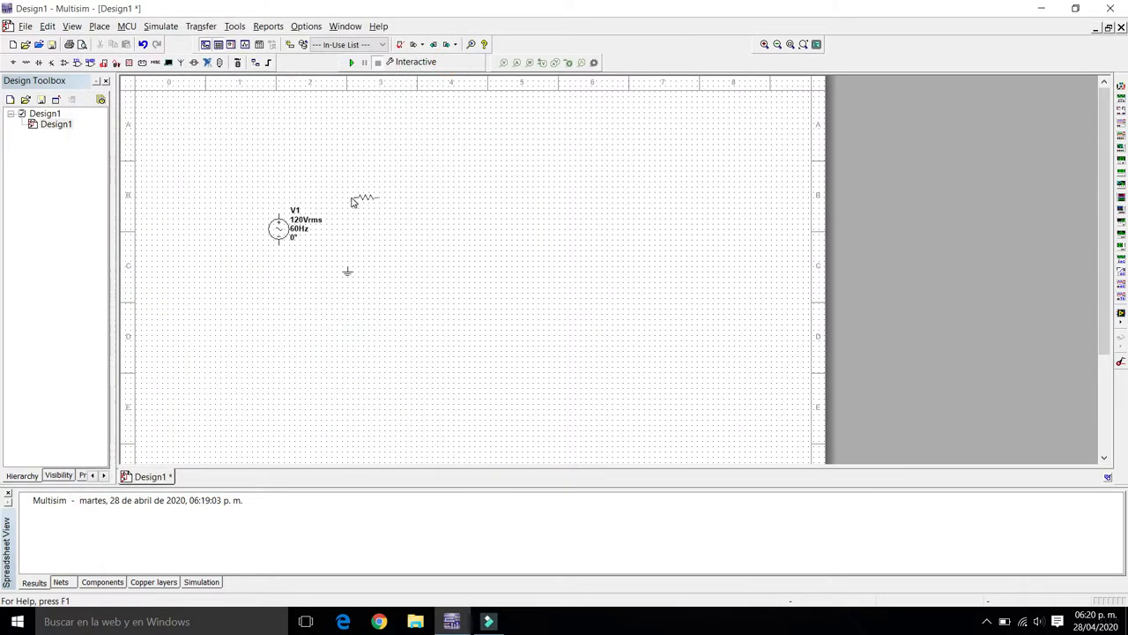
left_click(351, 201)
Place a 0.4 H inductor in line with the resistor, to its right, and finish placing components.
key("Down")
key("Down")
key("Tab")
type("0.")
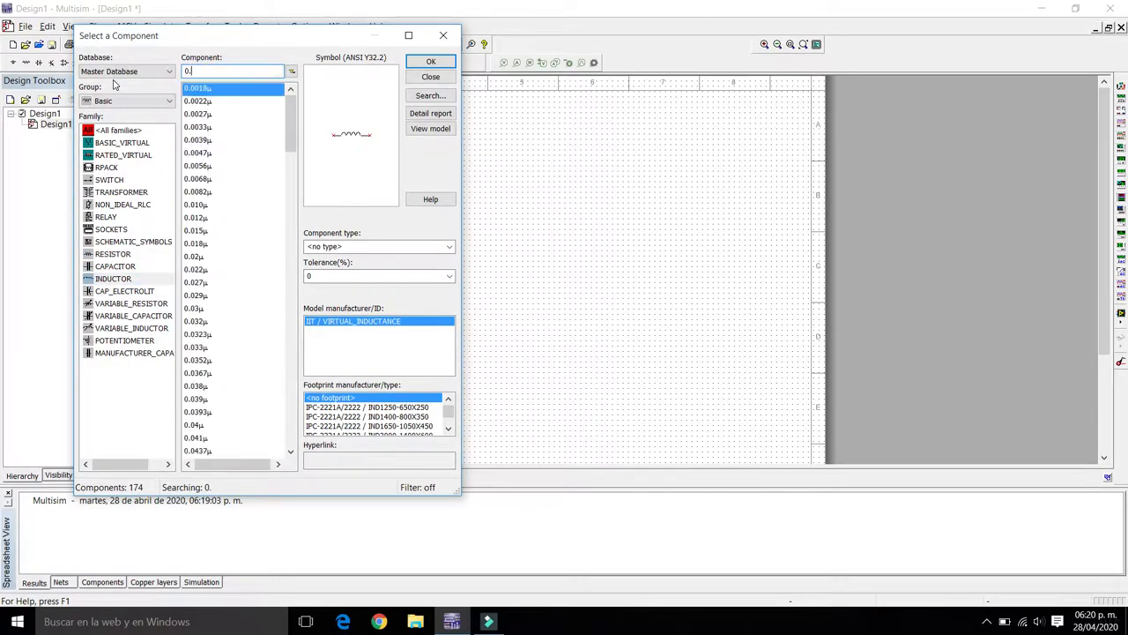
type("4")
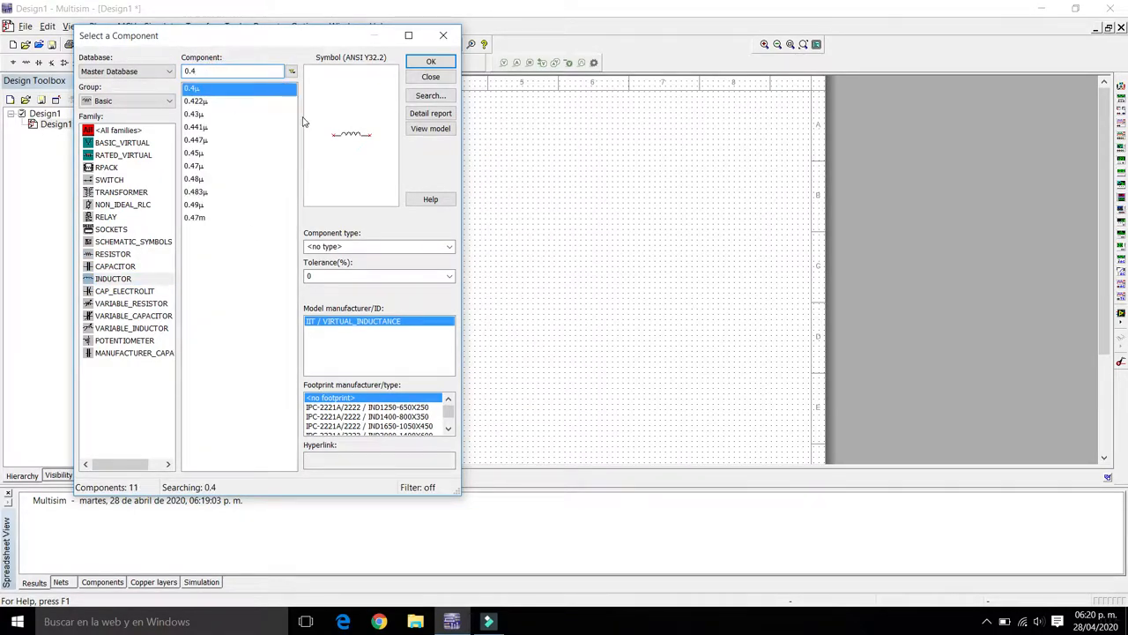
left_click(431, 62)
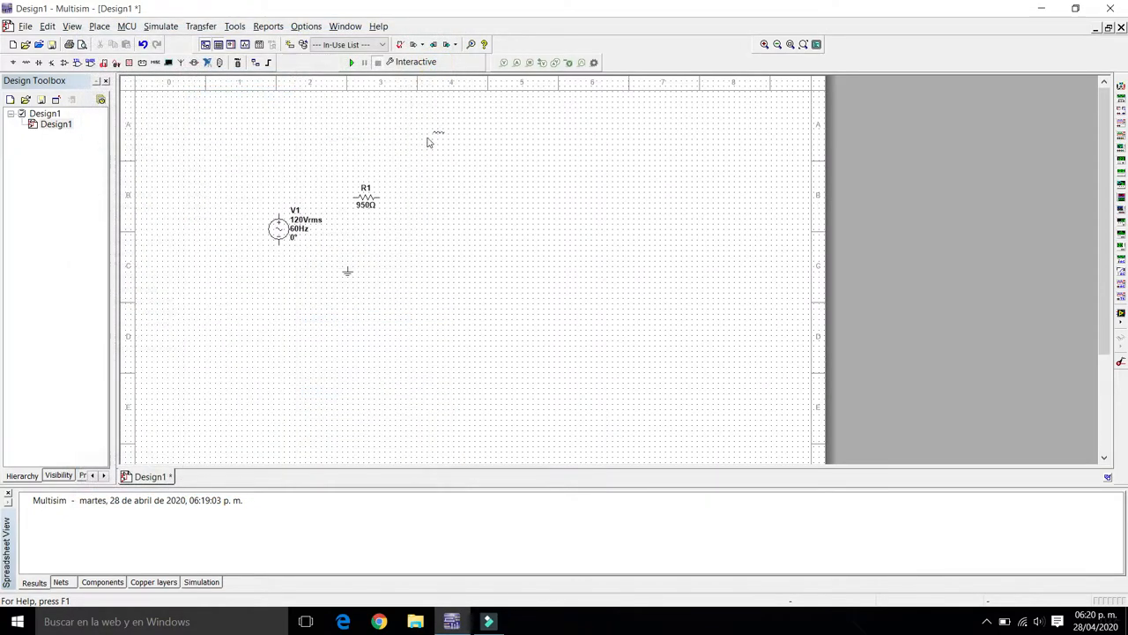
left_click(417, 198)
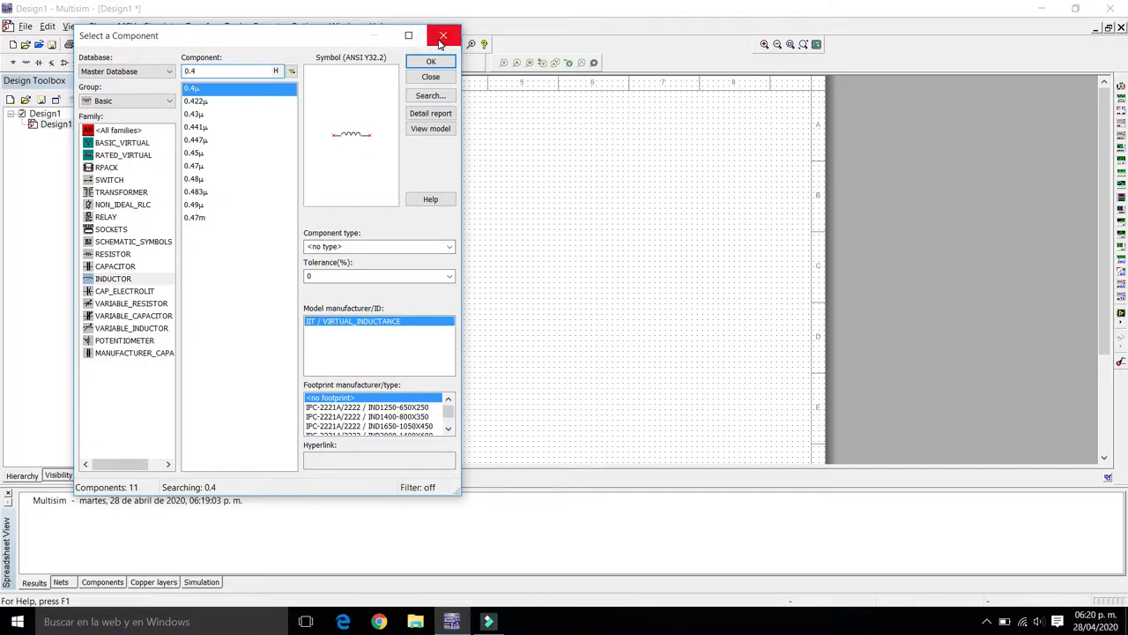
left_click(442, 37)
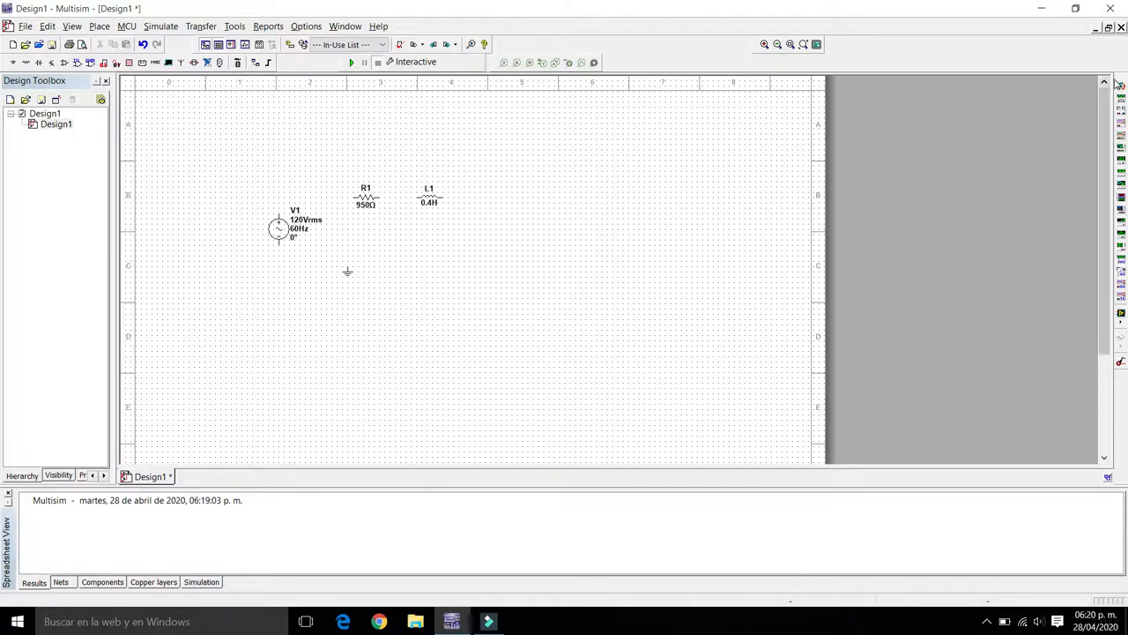
Place two multimeters, one above the inductor and one above the resistor.
left_click(1121, 85)
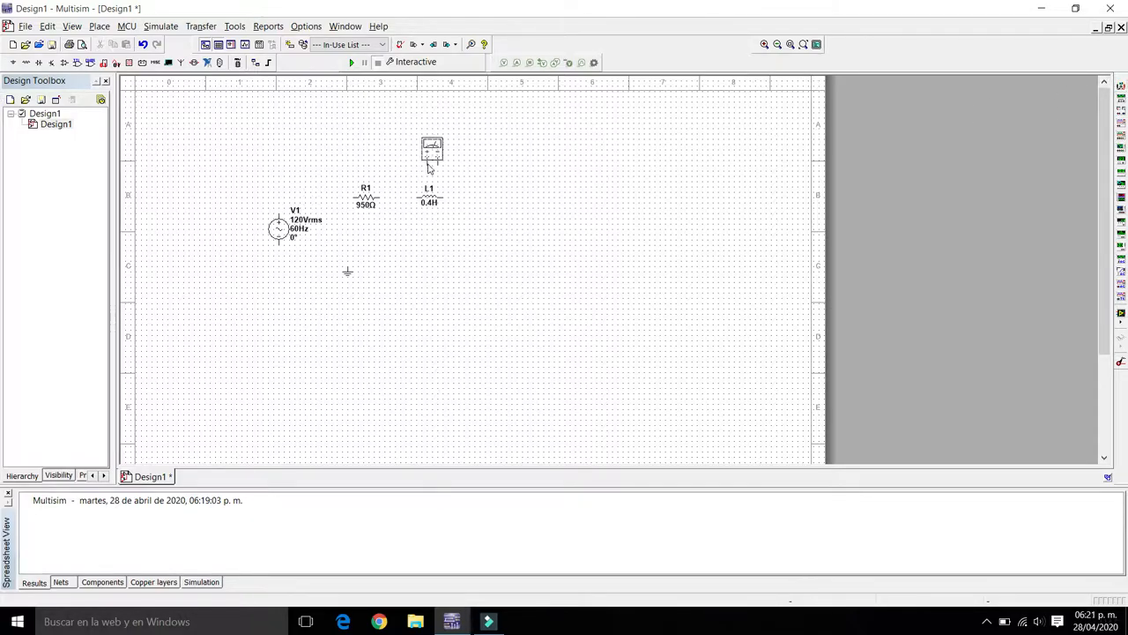
left_click(424, 160)
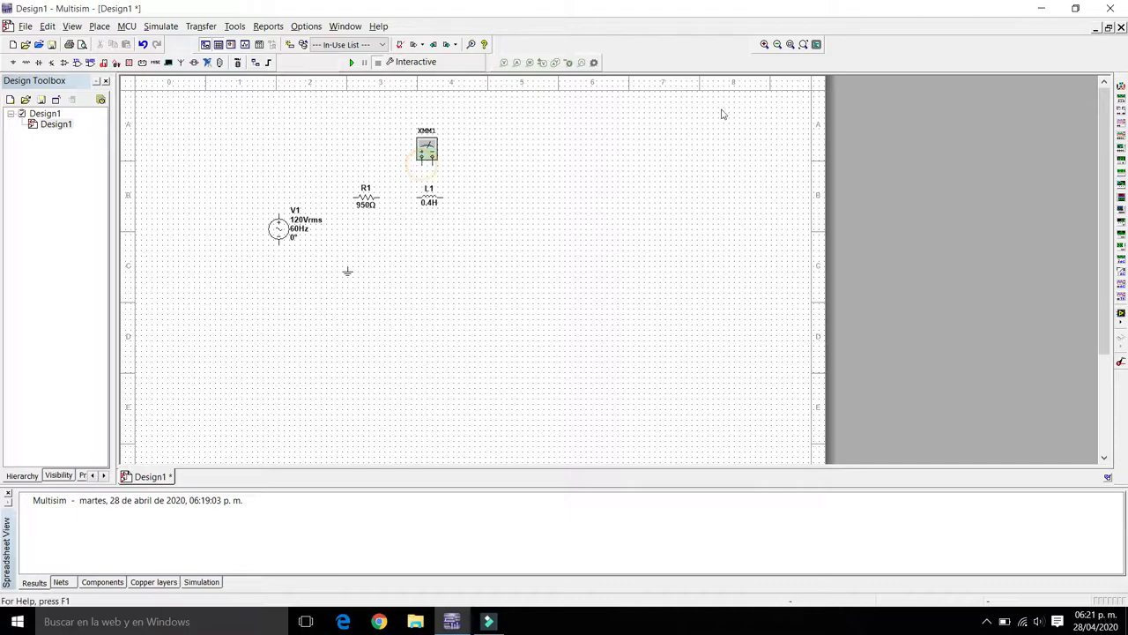
left_click(1121, 85)
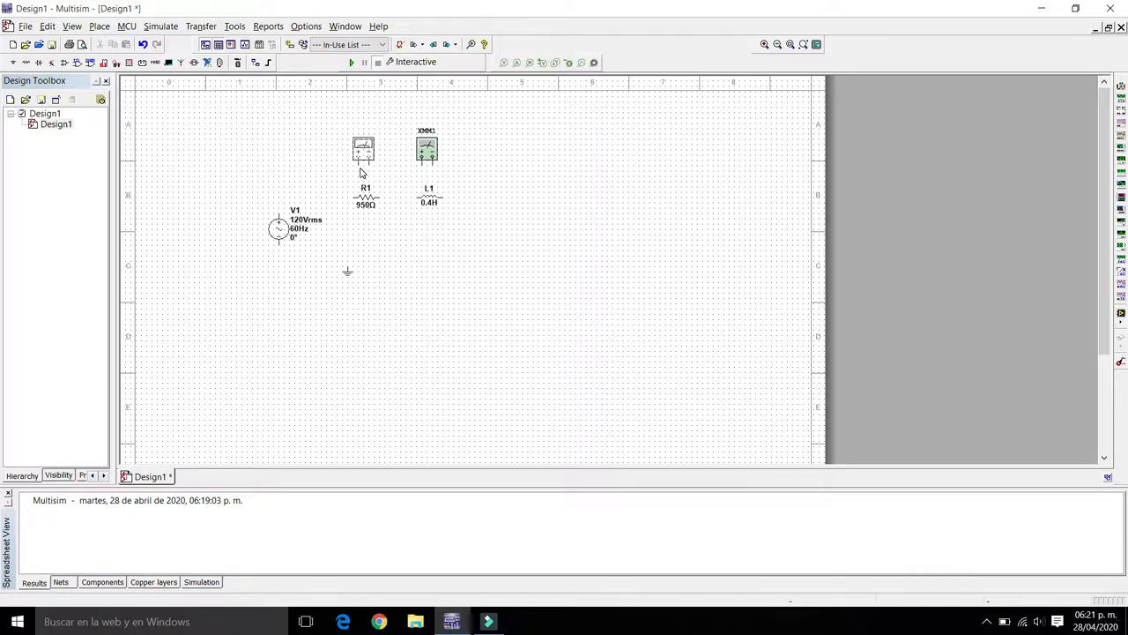
left_click(360, 178)
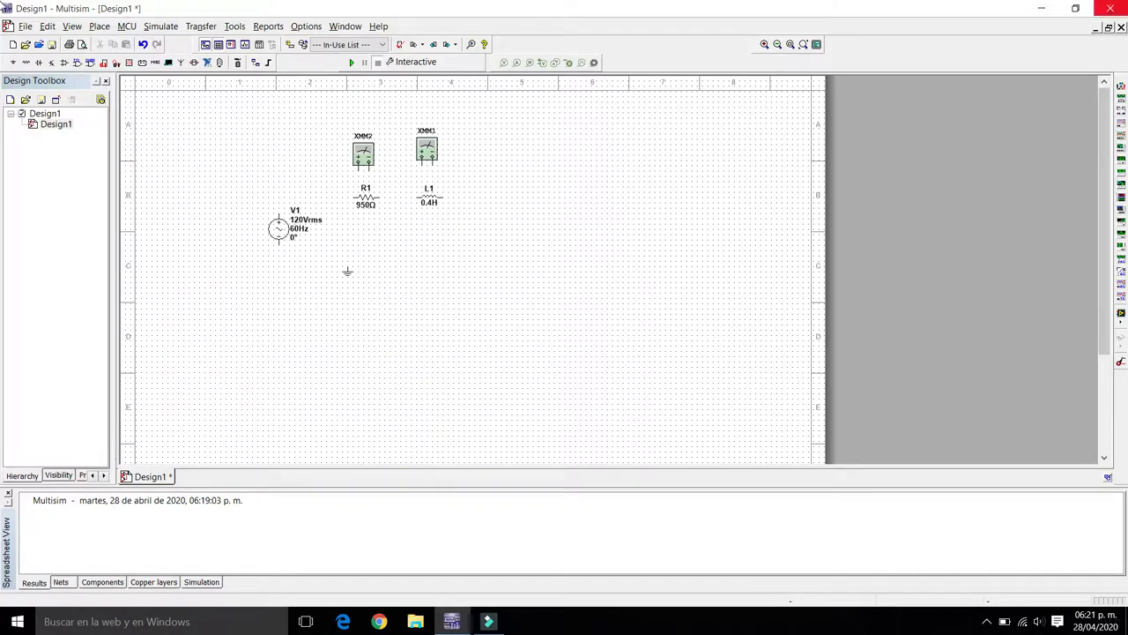
Place a wattmeter left of the multimeters and shift the AC source left to make room for wiring.
left_click(1121, 111)
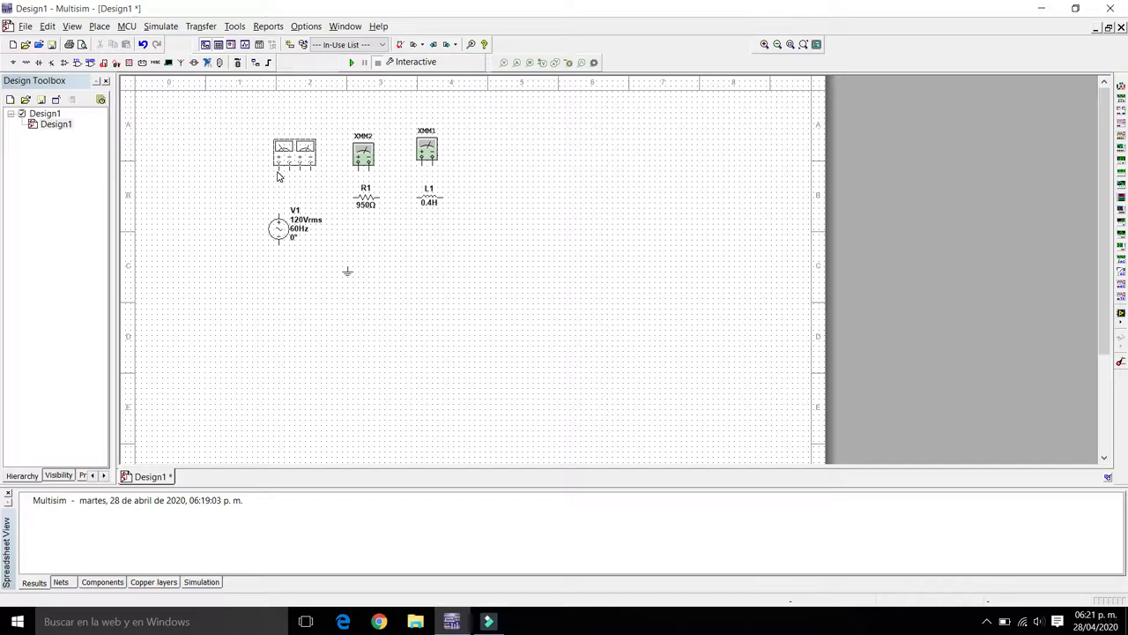
left_click(278, 175)
left_click_drag(277, 227, 247, 222)
left_click(261, 265)
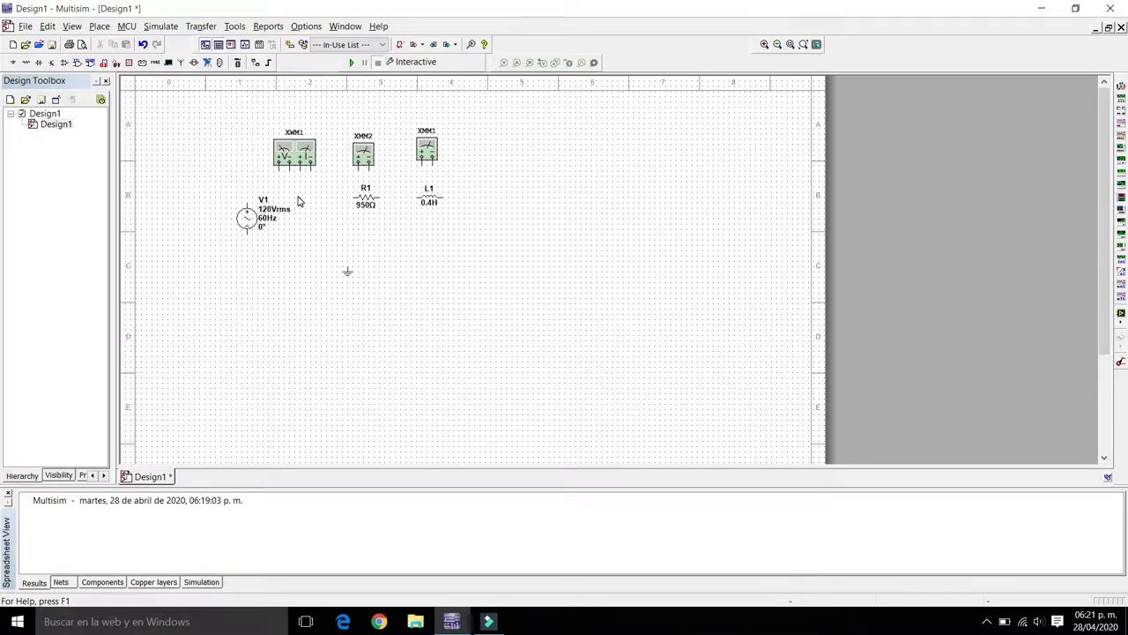
Wire the source's positive terminal through the wattmeter's current terminals, the resistor and the inductor in series, back to the source's negative terminal.
scroll(298, 201, "up", 2)
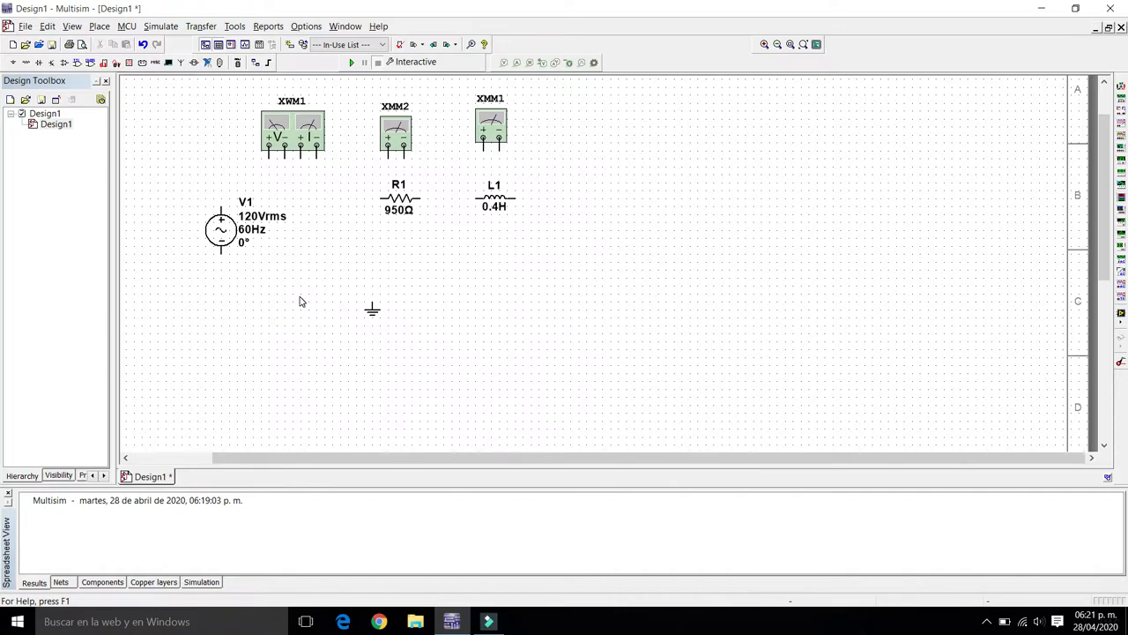
left_click(219, 206)
left_click(300, 157)
left_click(317, 157)
left_click(421, 199)
left_click(483, 198)
left_click(516, 199)
left_click(506, 301)
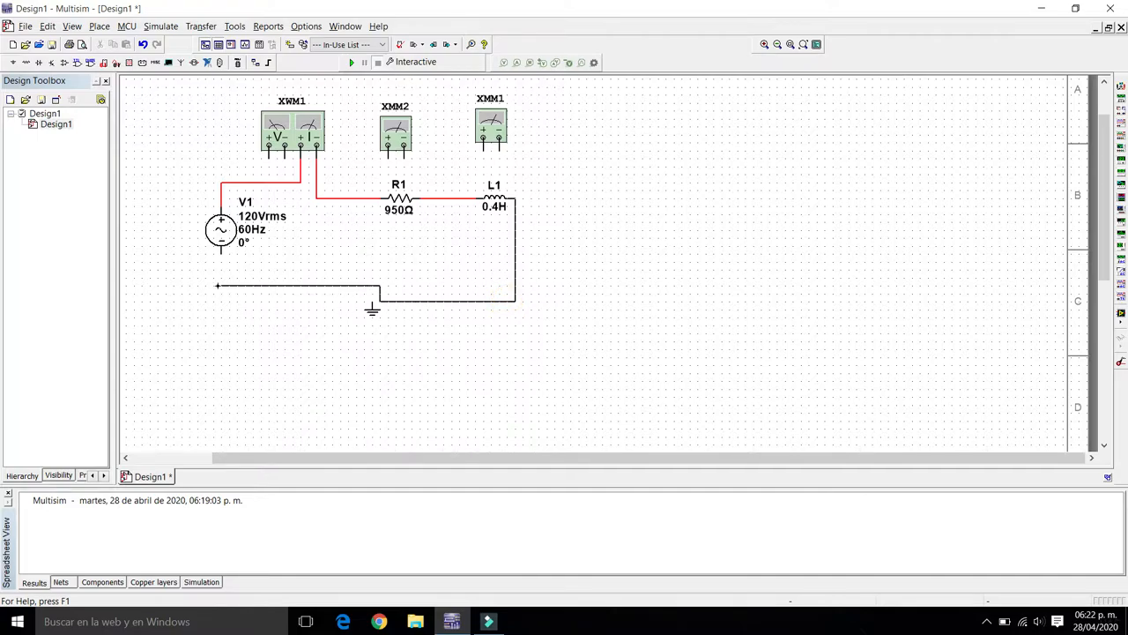
left_click(220, 255)
Connect the ground symbol to the return wire beside the source's negative terminal.
left_click(374, 312)
left_click(372, 303)
left_click(261, 273)
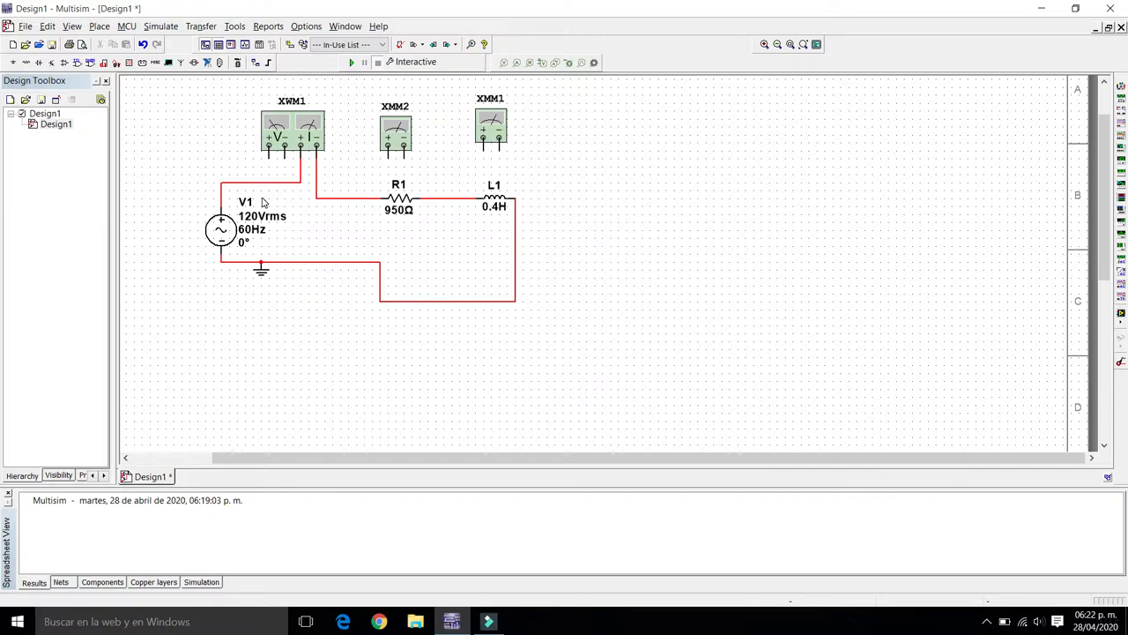
Connect the wattmeter's voltage terminals across the source, positive to the supply wire and negative to the return wire.
left_click(268, 147)
left_click(268, 183)
left_click(284, 147)
left_click(285, 261)
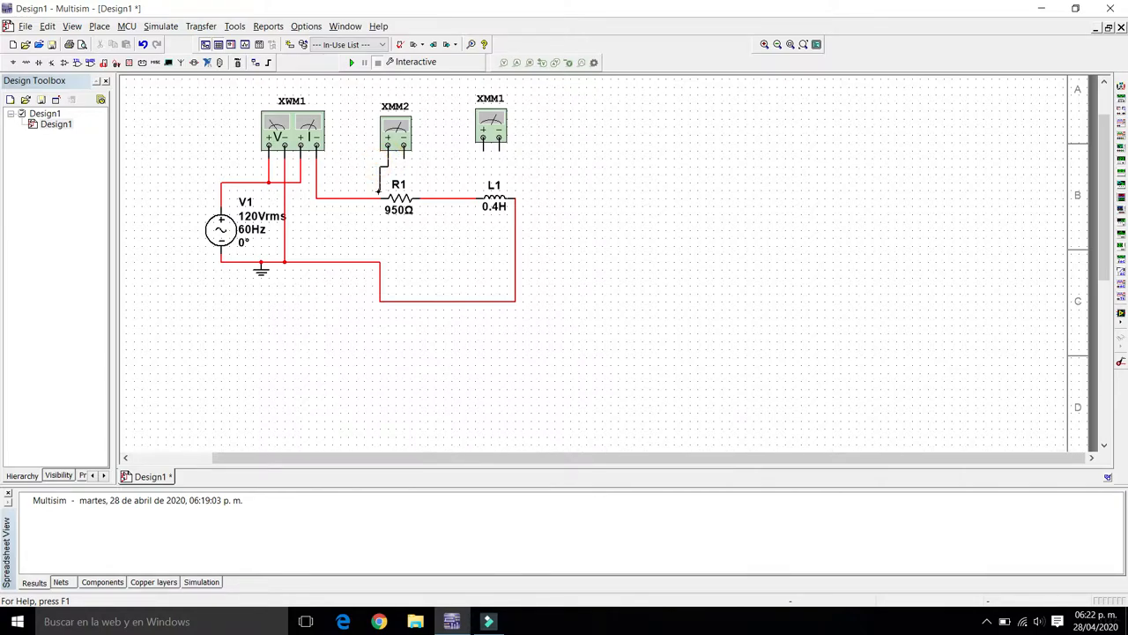
Wire the multimeter above the resistor in parallel with the 950 Ω resistor.
left_click(363, 197)
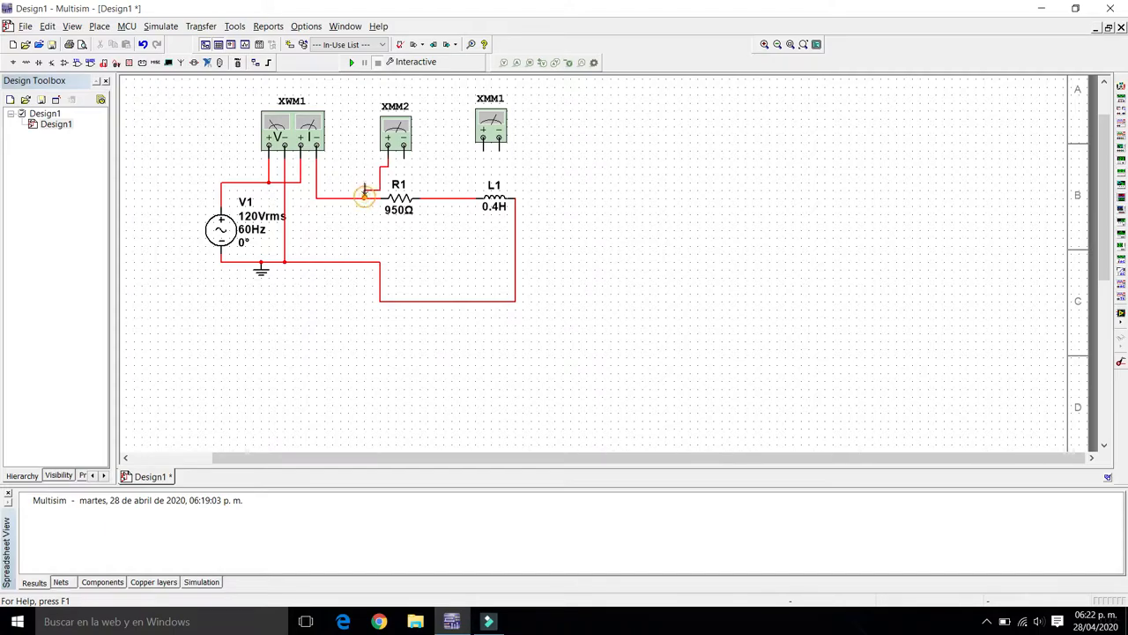
left_click(405, 155)
left_click(431, 163)
left_click(429, 198)
Wire the multimeter above the inductor in parallel with the 0.4 H inductor.
left_click(482, 151)
left_click(463, 153)
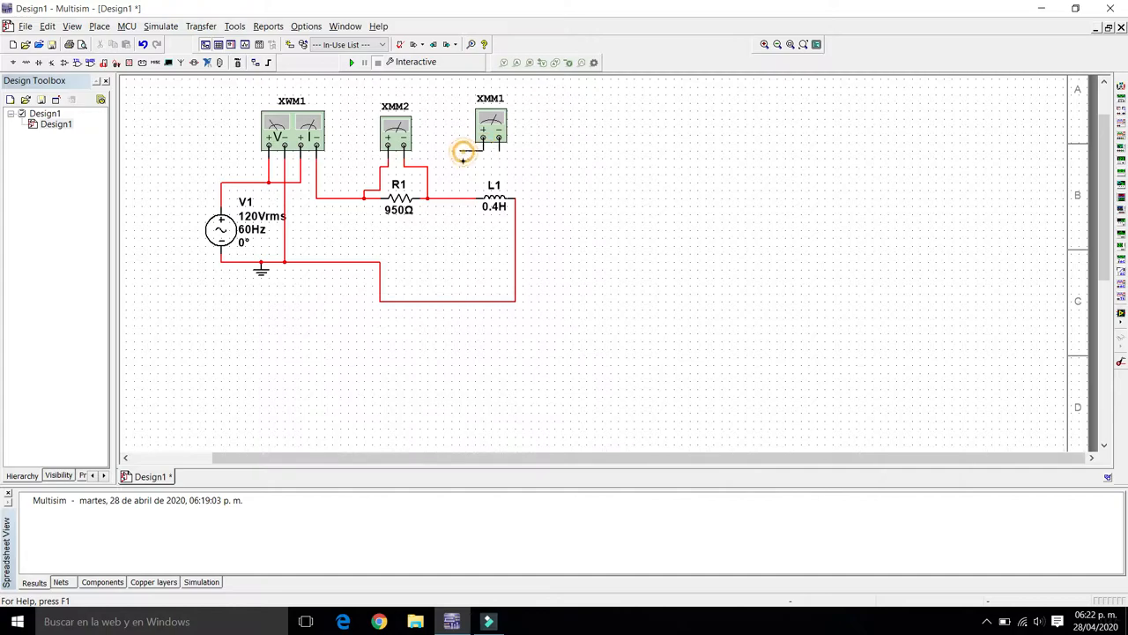
left_click(467, 198)
left_click(498, 139)
left_click(538, 165)
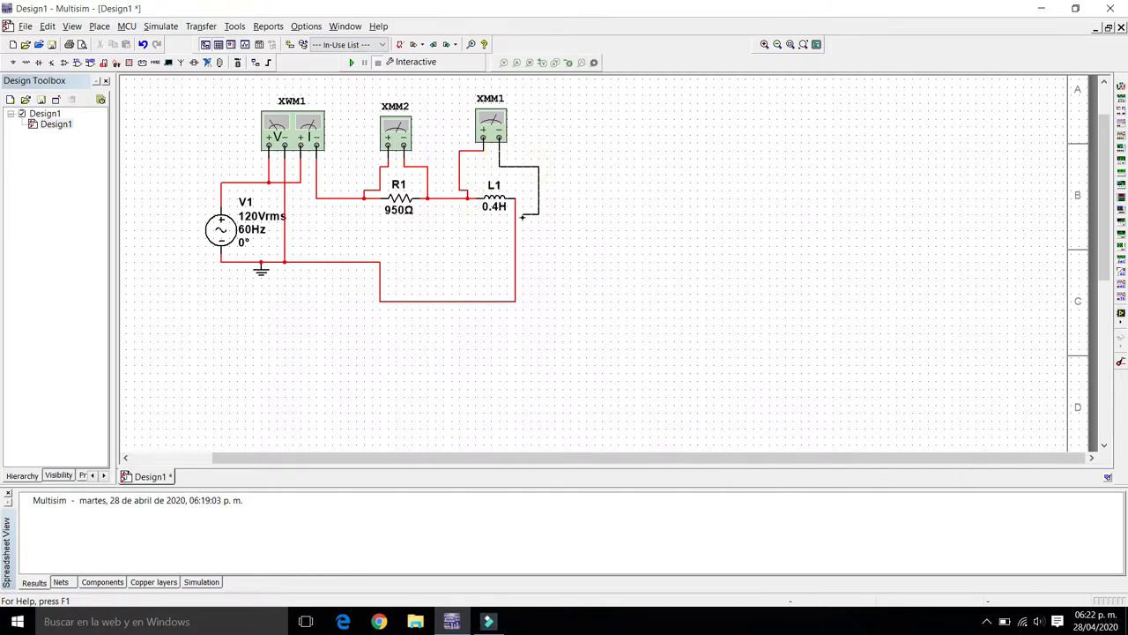
left_click(516, 213)
Open both multimeter displays, arrange them side by side clear of the circuit, and set each to measure AC voltage.
double_click(490, 123)
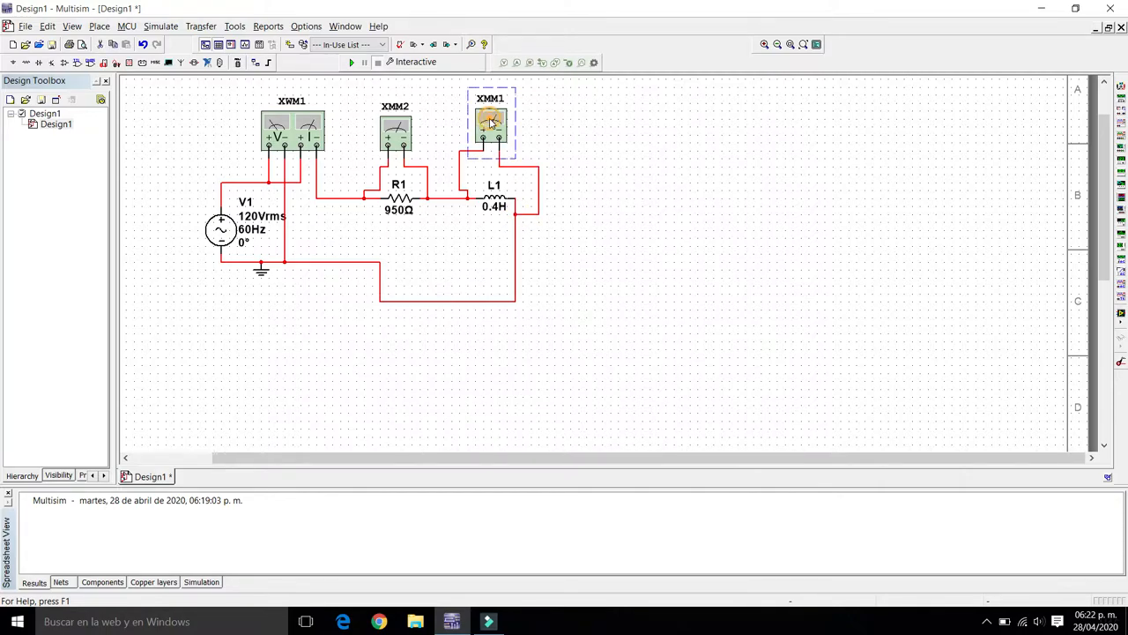
left_click_drag(565, 255, 886, 110)
double_click(393, 134)
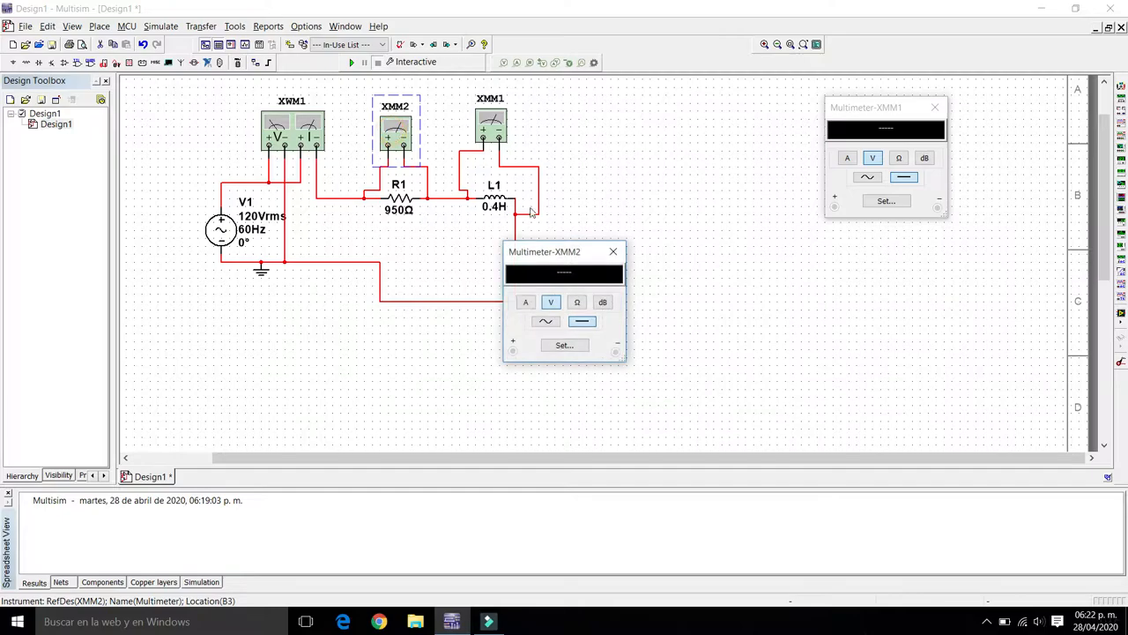
left_click_drag(561, 248, 756, 106)
left_click(866, 176)
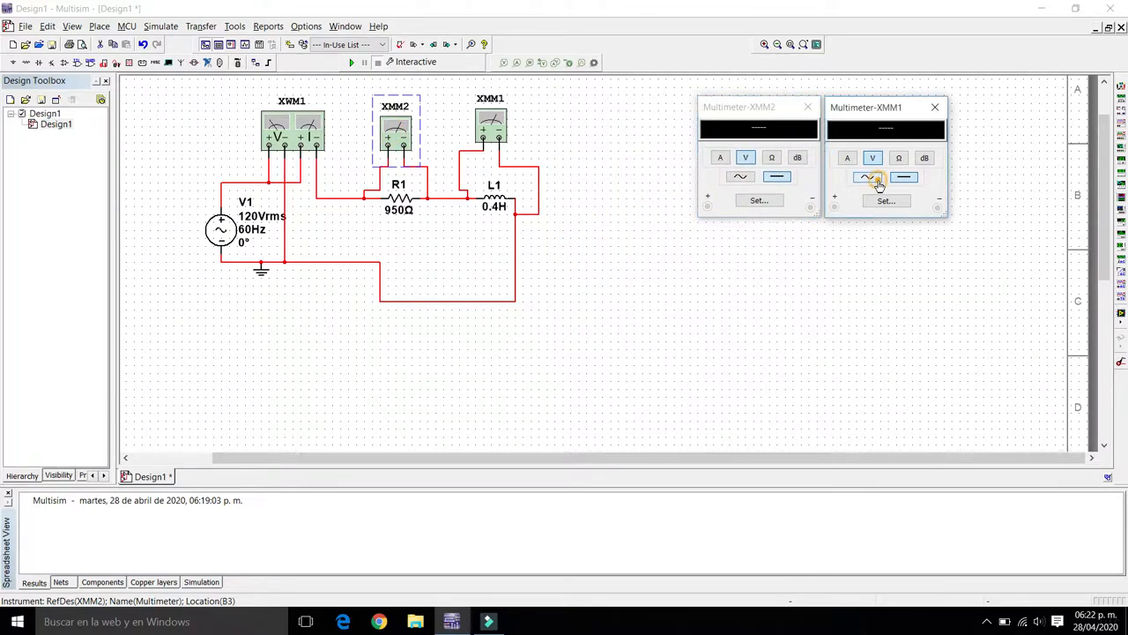
left_click(741, 176)
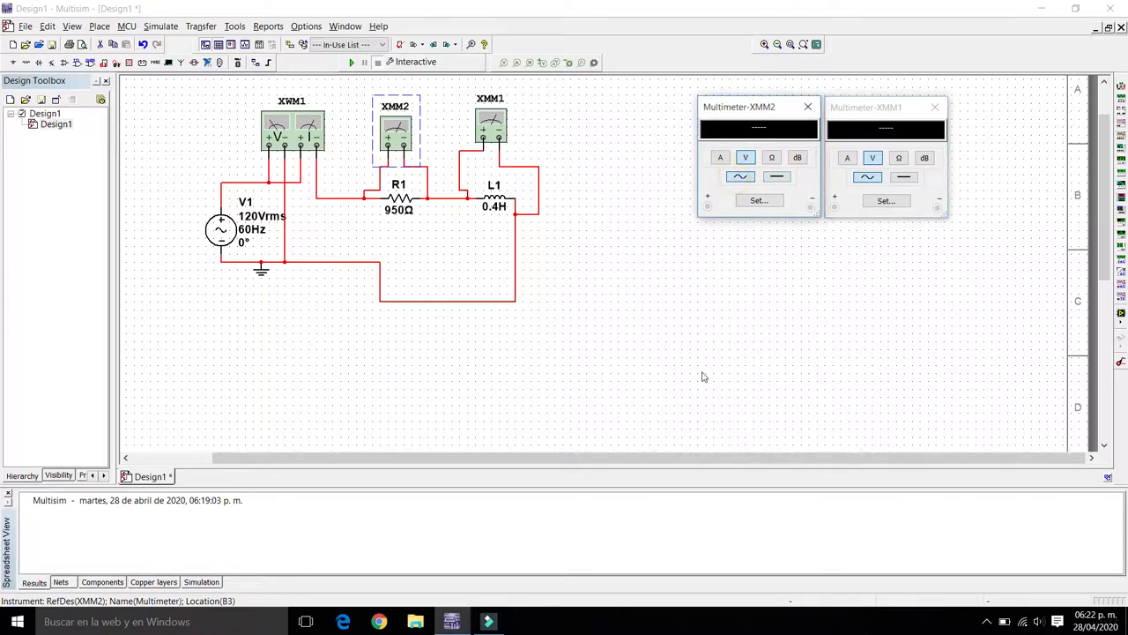
Open the wattmeter's display and place it beneath the two multimeter displays, clear of the circuit.
double_click(302, 141)
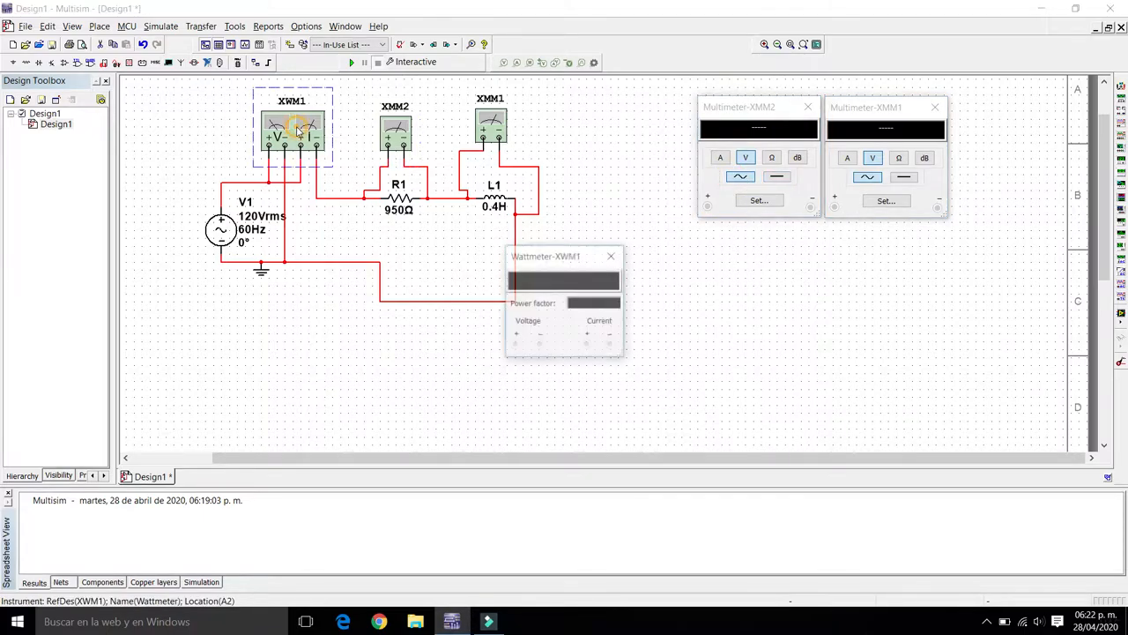
left_click_drag(564, 256, 828, 240)
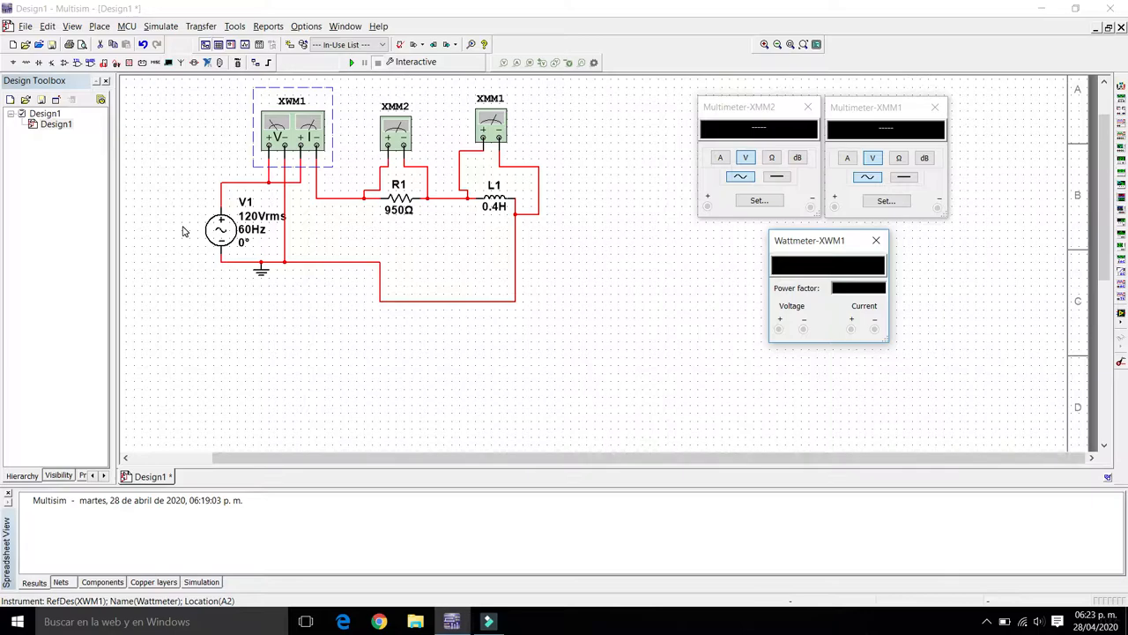
Set the AC source's RMS voltage to 1350 V and run the simulation to read the meters, stopping it when done.
double_click(222, 234)
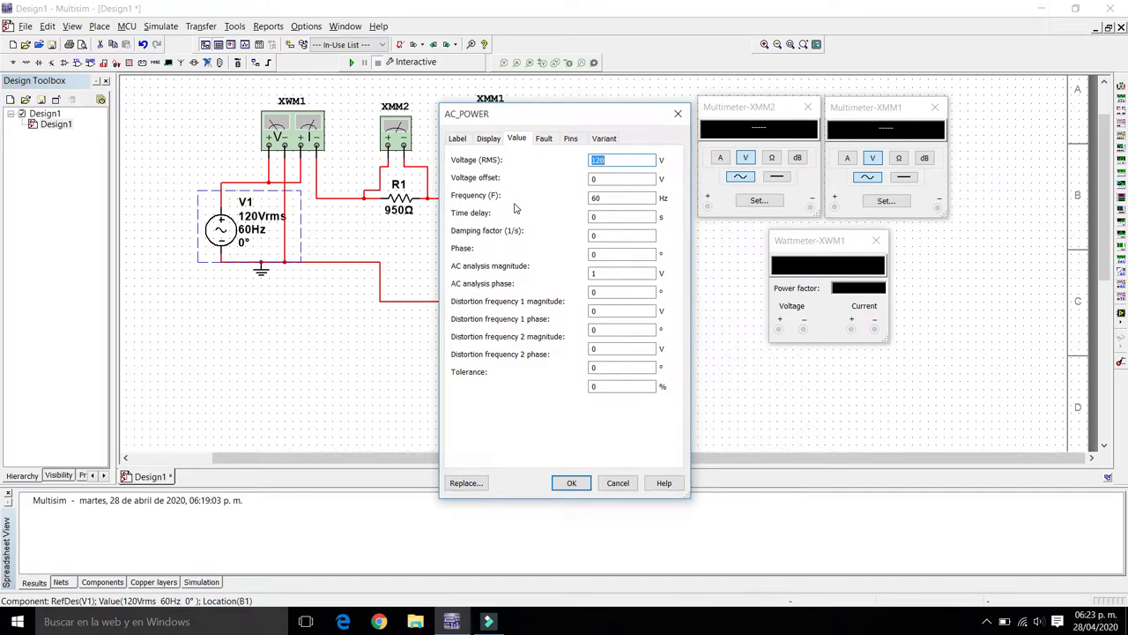
type("1350")
left_click(572, 482)
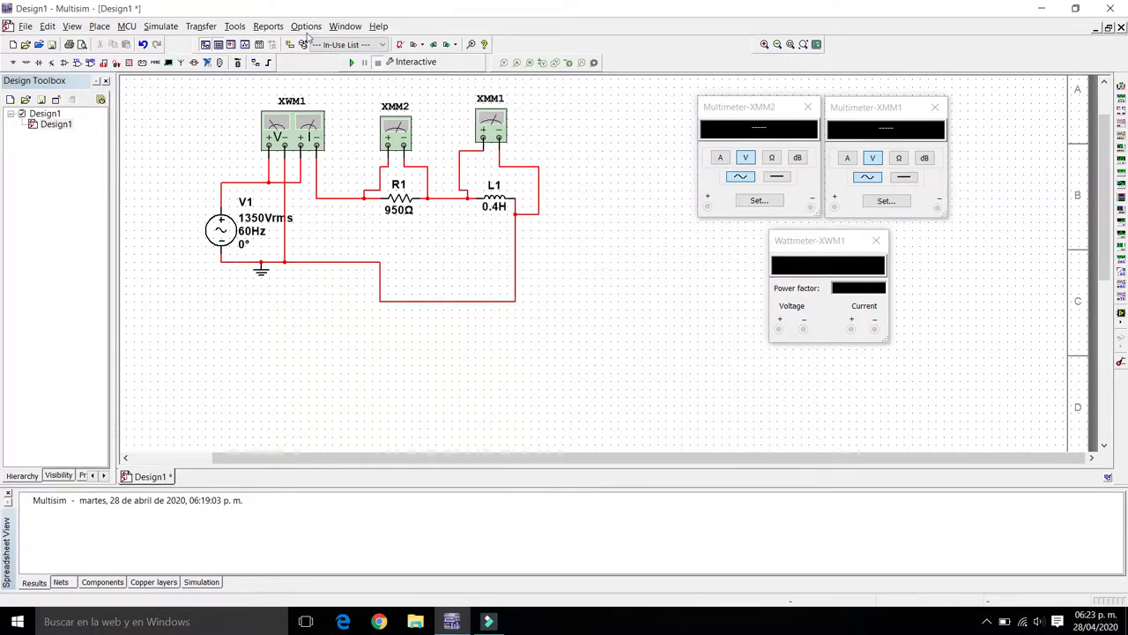
left_click(351, 62)
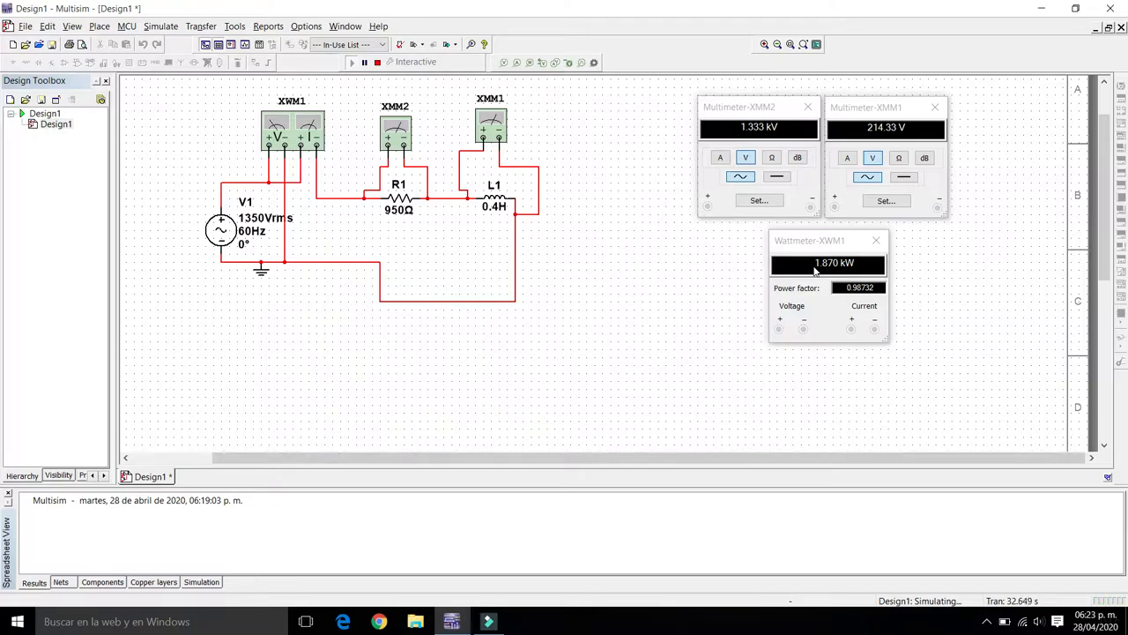
left_click(377, 63)
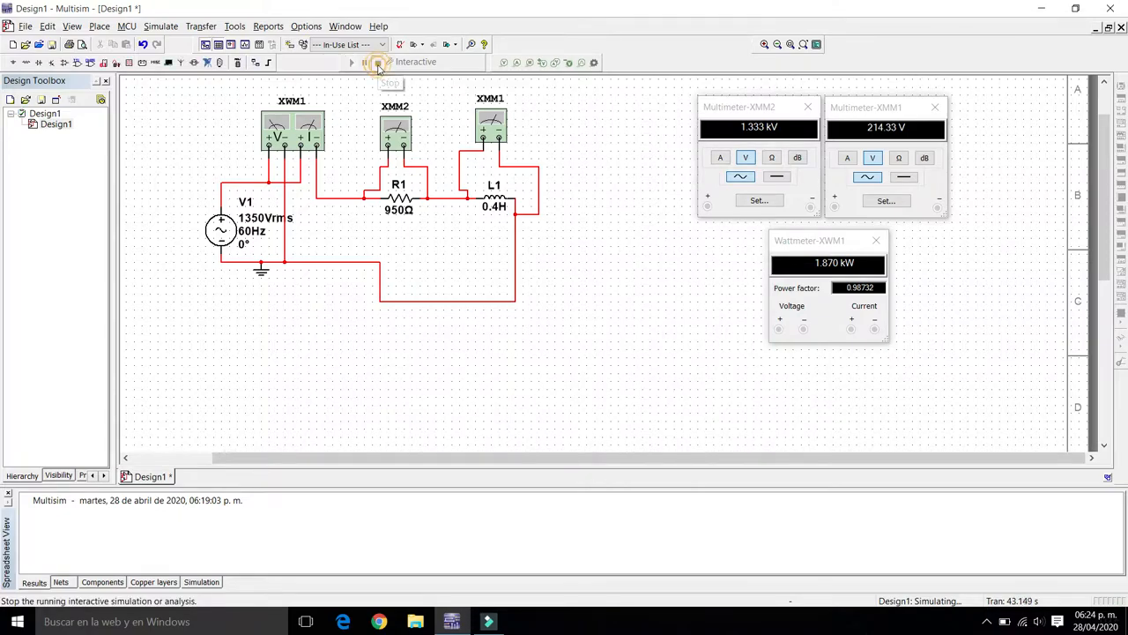
Close the multimeter and wattmeter displays and delete the entire series circuit from the sheet.
left_click(935, 107)
left_click(876, 241)
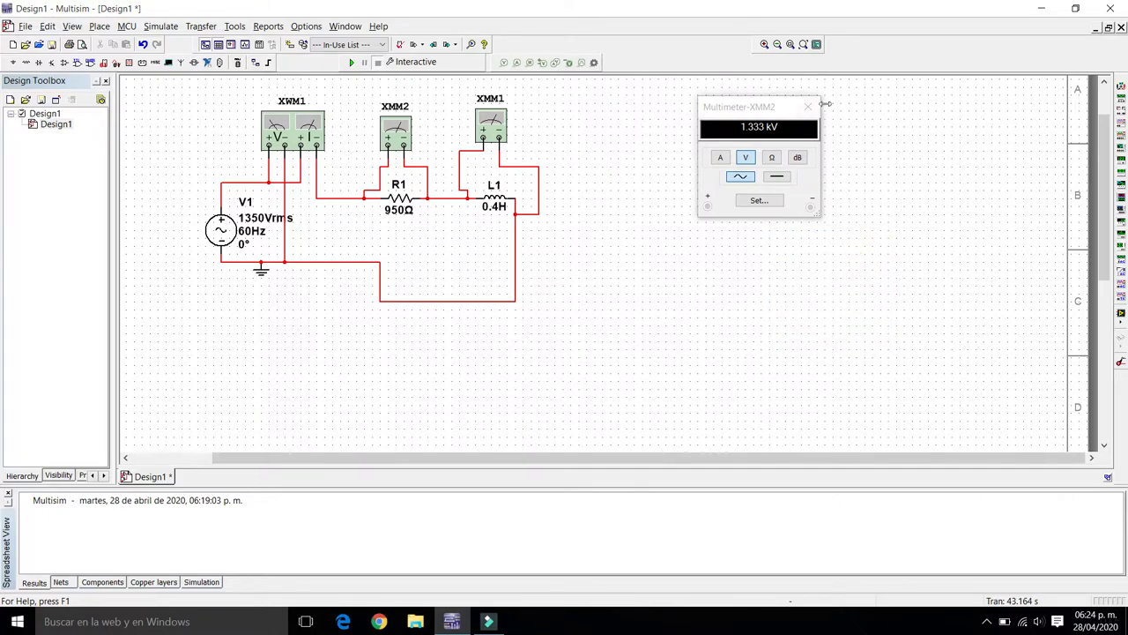
left_click(808, 108)
left_click_drag(768, 374, 194, 92)
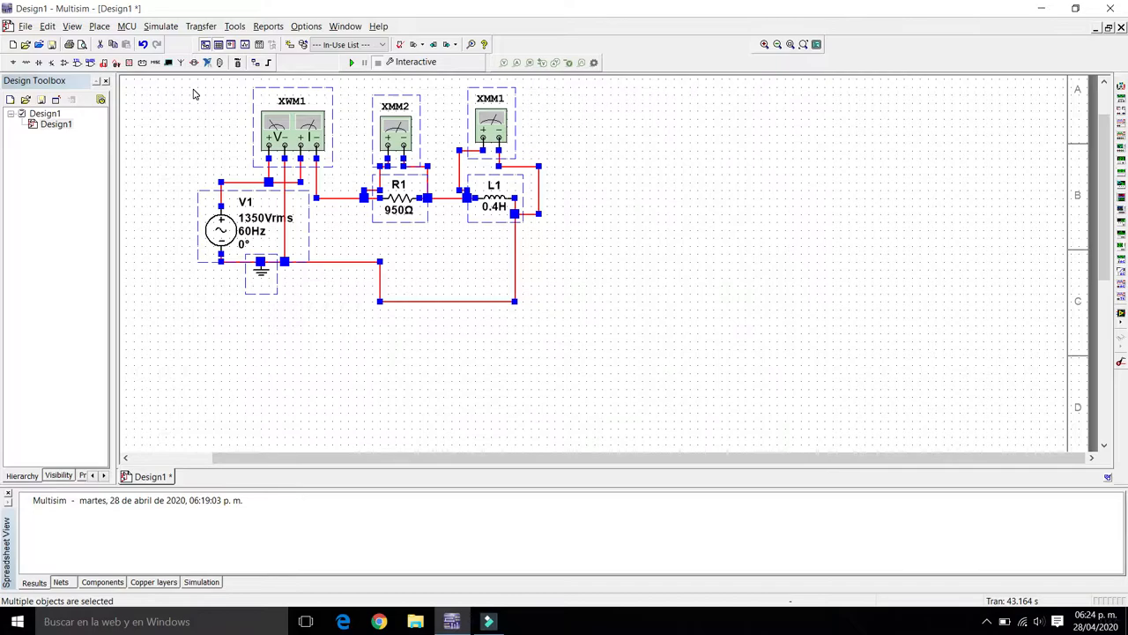
key("Delete")
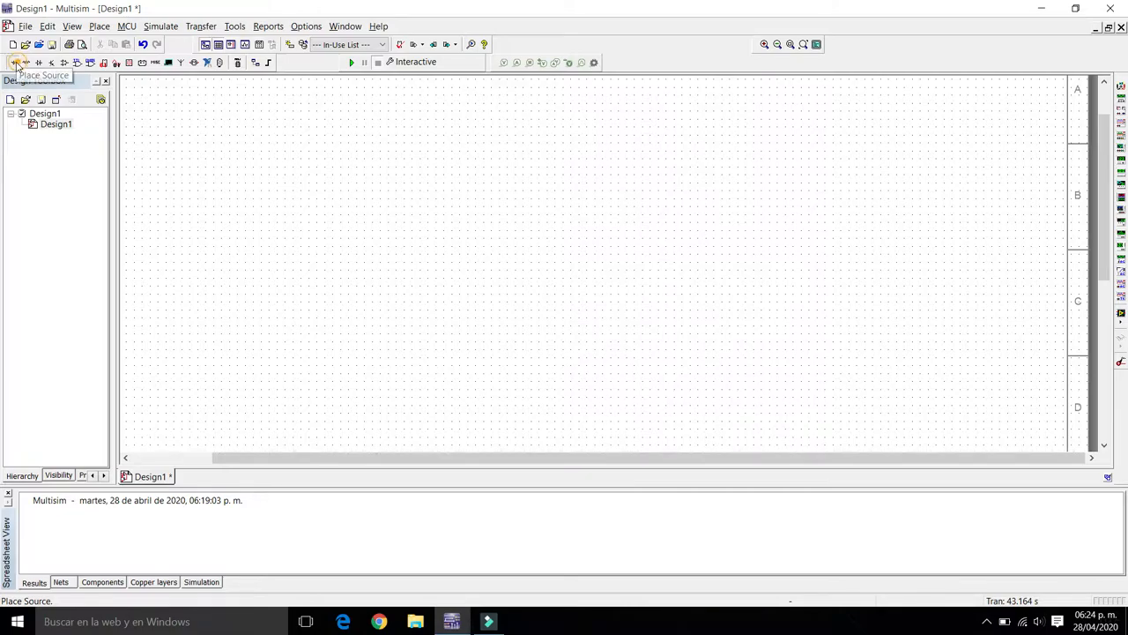
Place an AC_POWER source on the empty sheet and a GROUND symbol below and beside it.
left_click(15, 64)
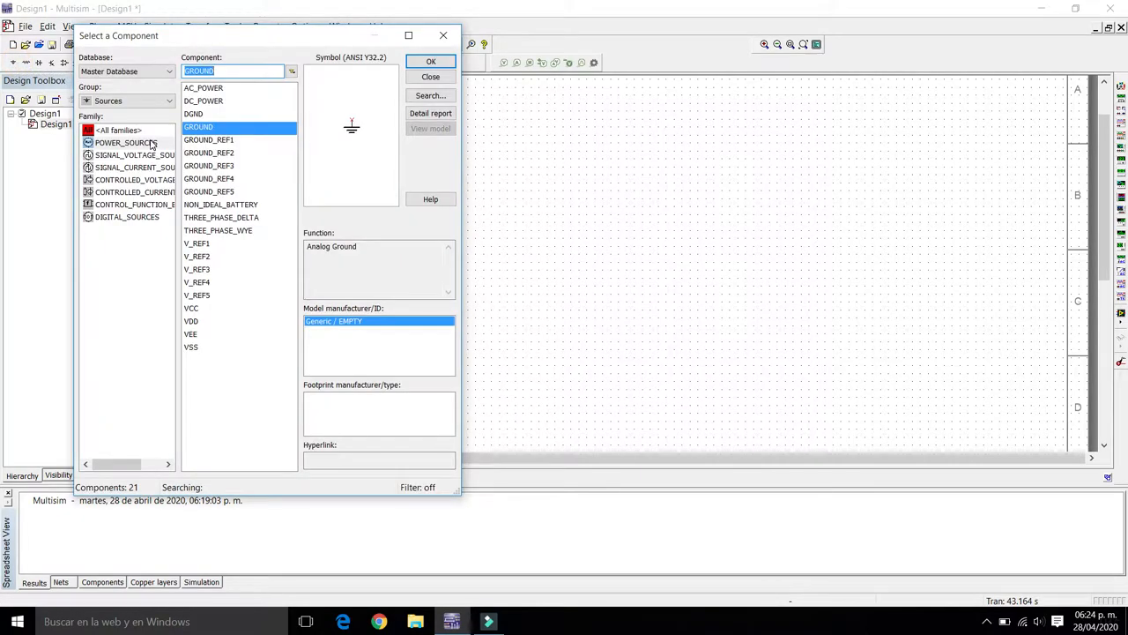
left_click(222, 88)
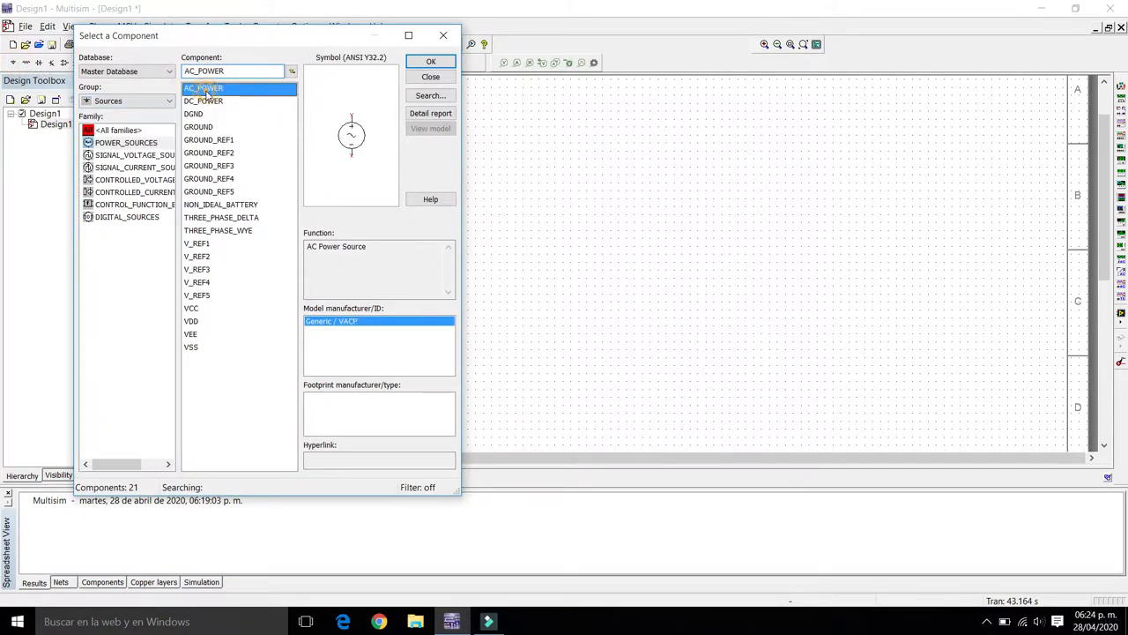
left_click(452, 64)
left_click(398, 250)
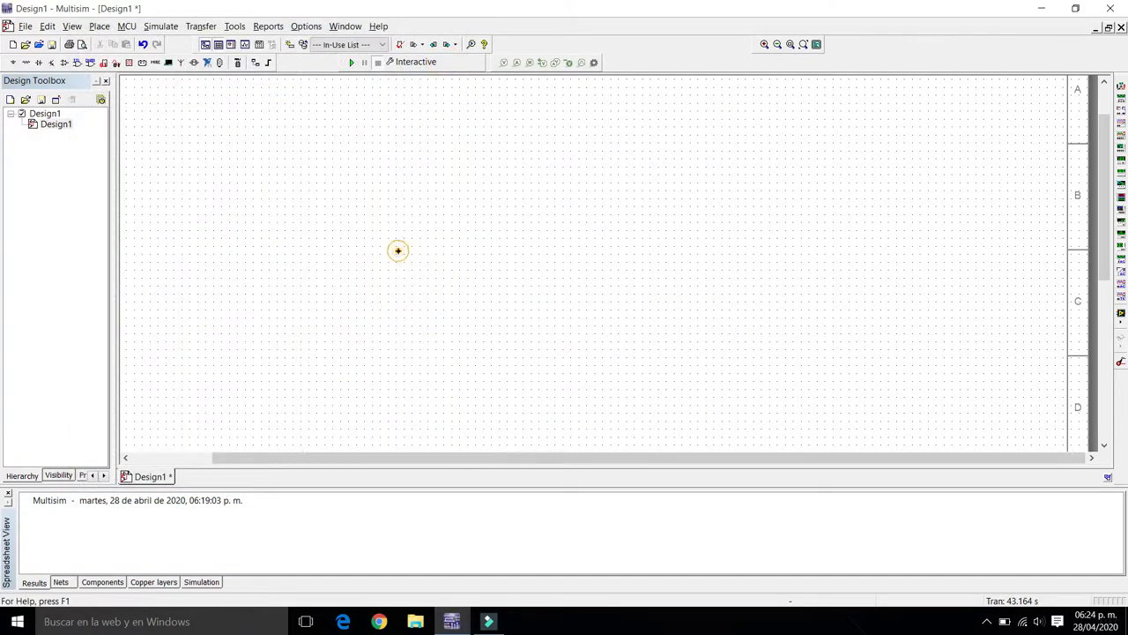
left_click(198, 126)
left_click(431, 61)
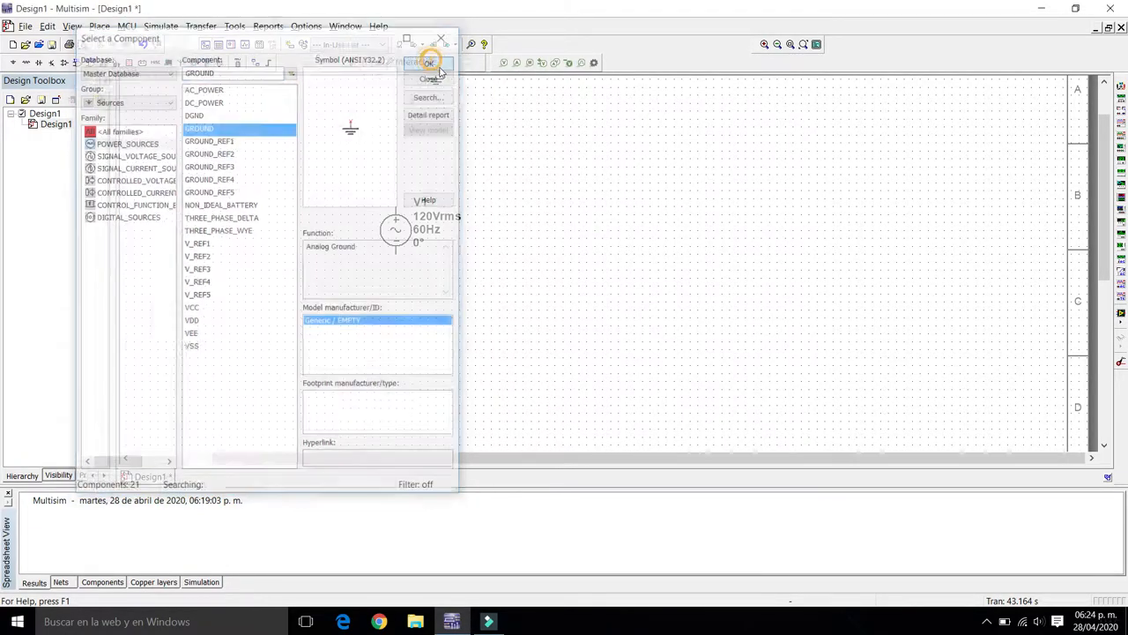
left_click(499, 294)
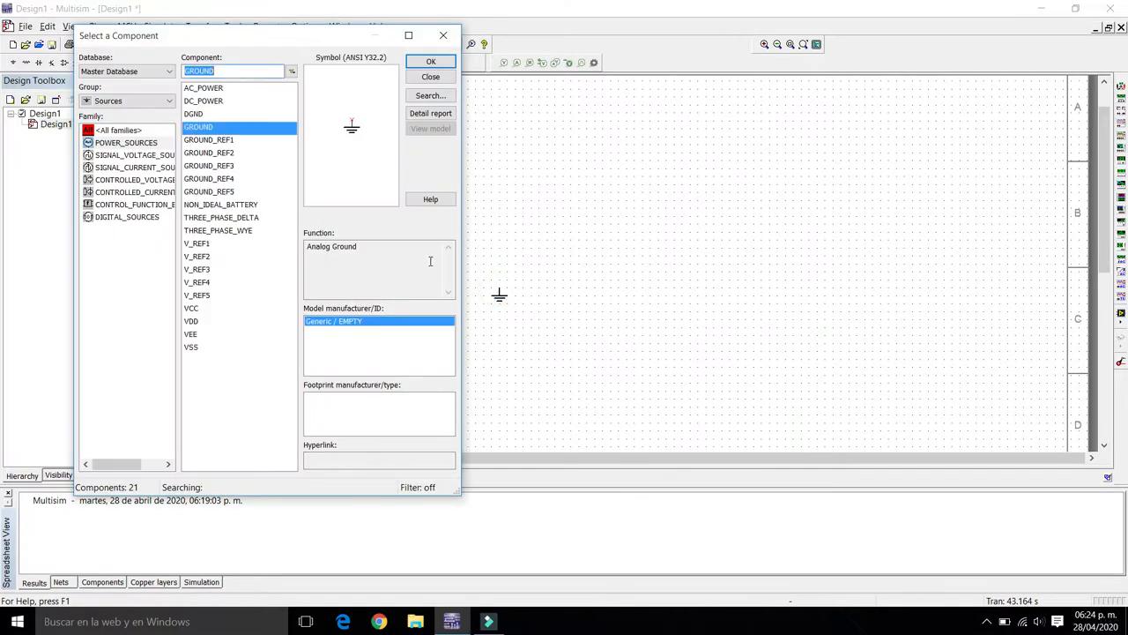
left_click(443, 36)
Place a 10 Ω resistor on the sheet between the AC source and the open area beside it.
left_click(25, 63)
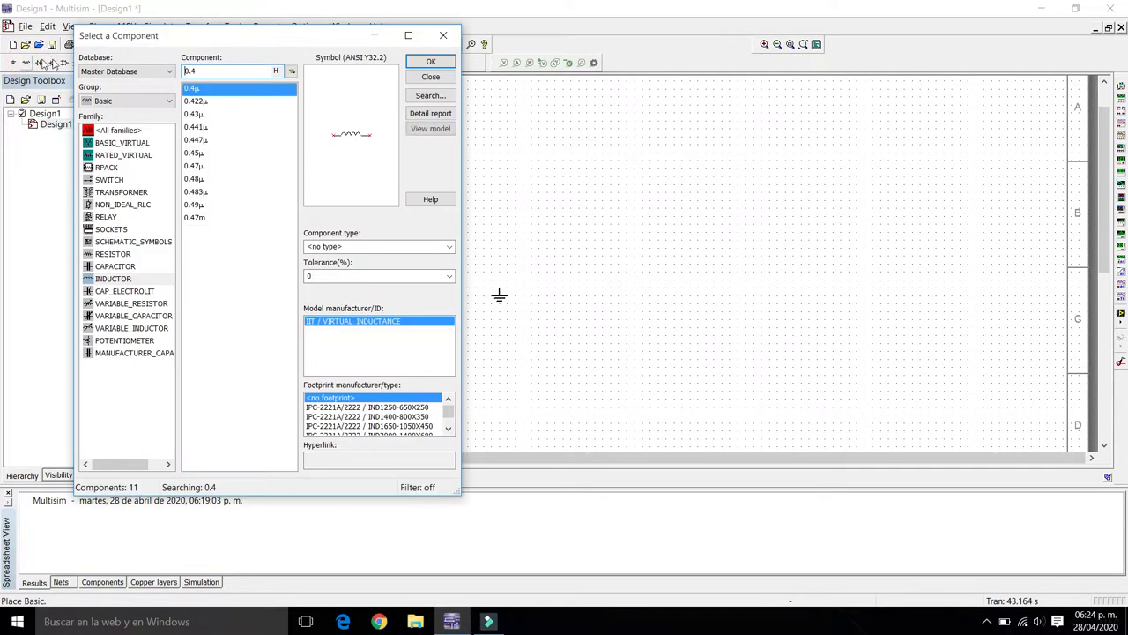
left_click(122, 254)
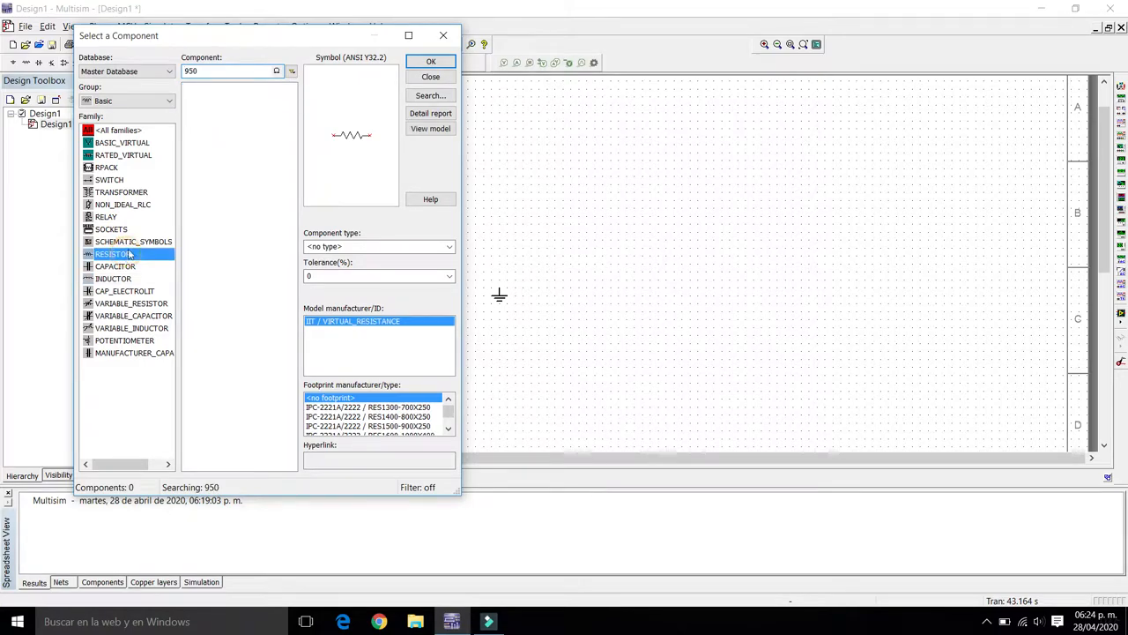
double_click(227, 74)
type("10")
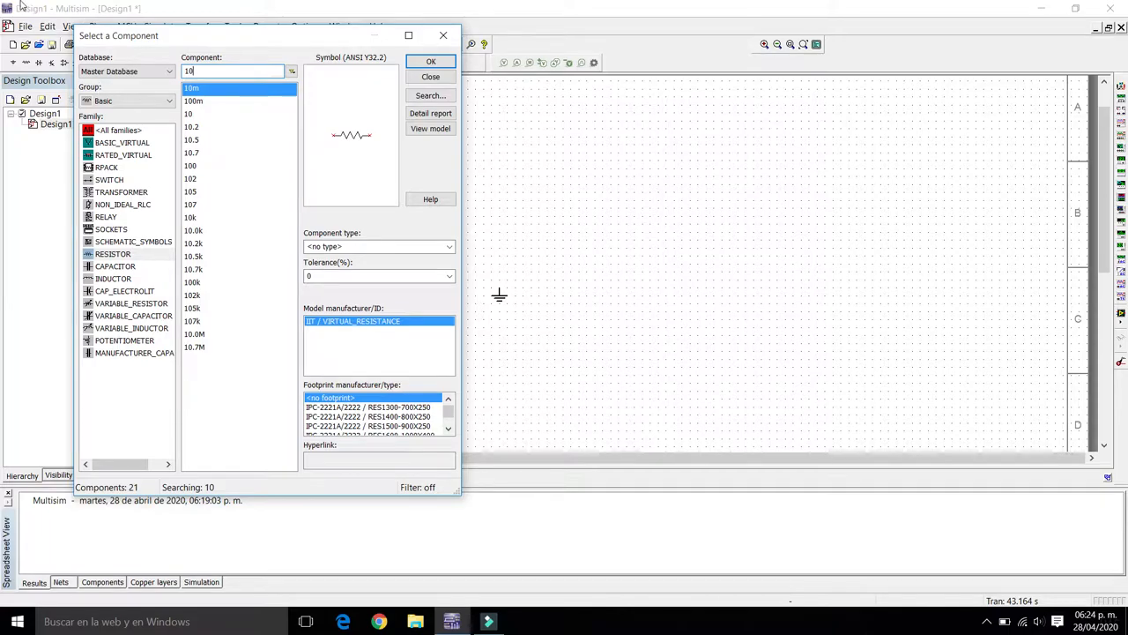
left_click(431, 61)
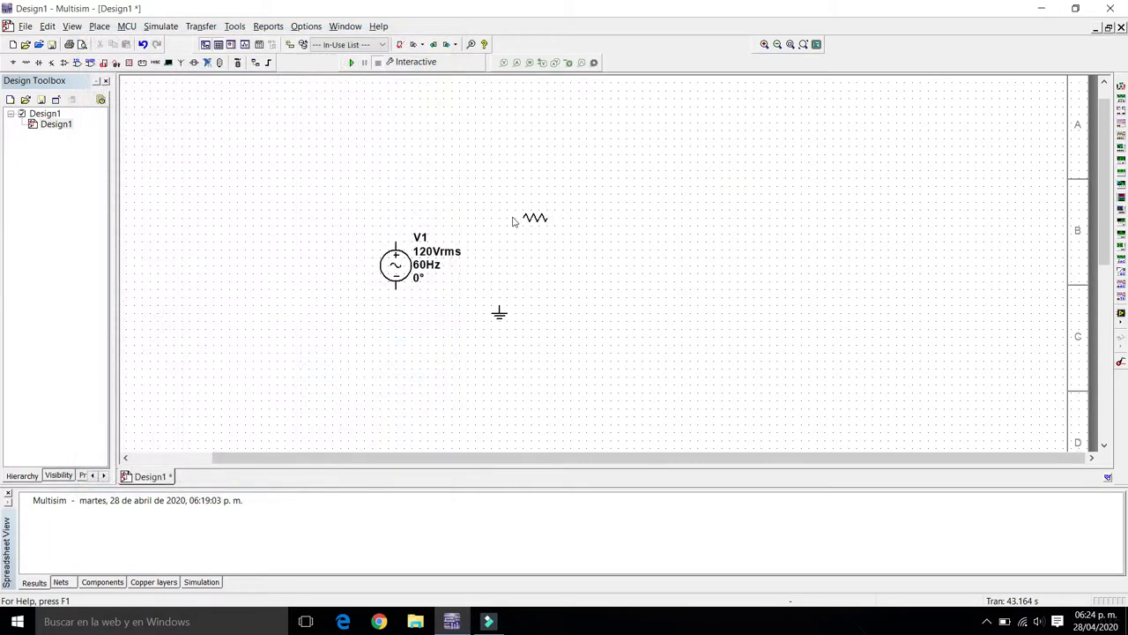
left_click(515, 243)
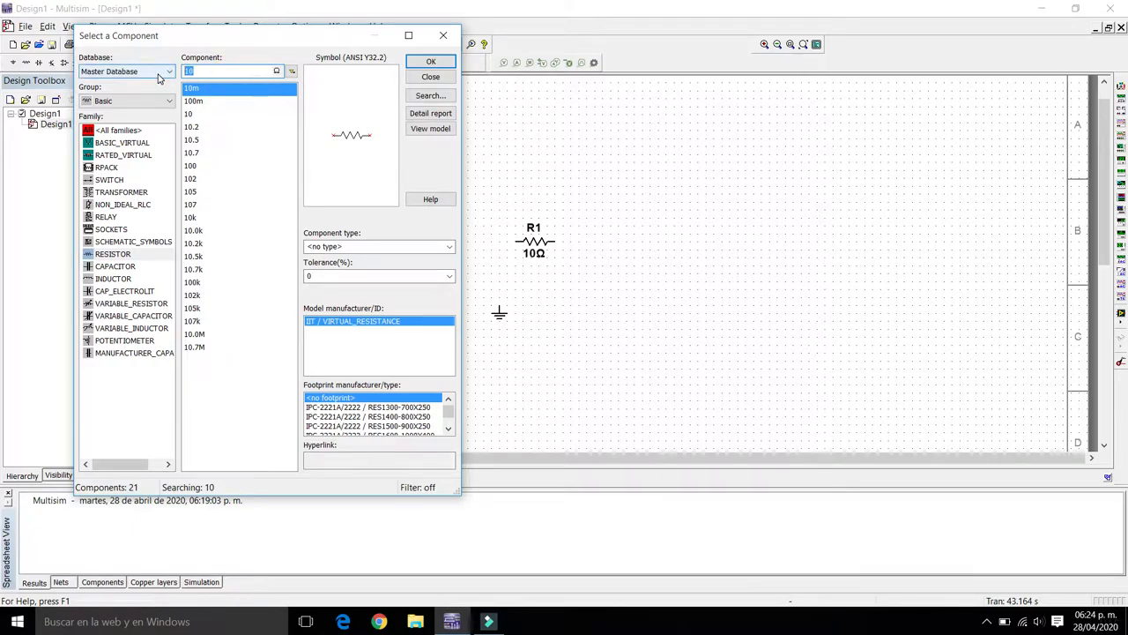
Place a 0.9 H inductor beside the 10 Ω resistor and finish placing components.
left_click(131, 279)
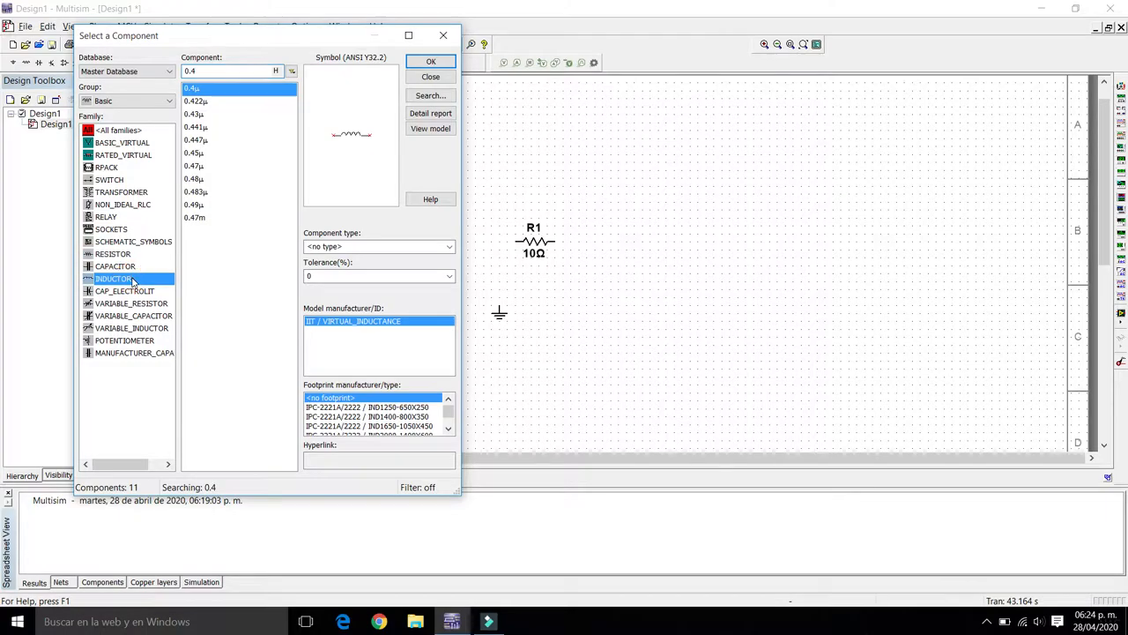
left_click(209, 72)
key("BackSpace")
type("9")
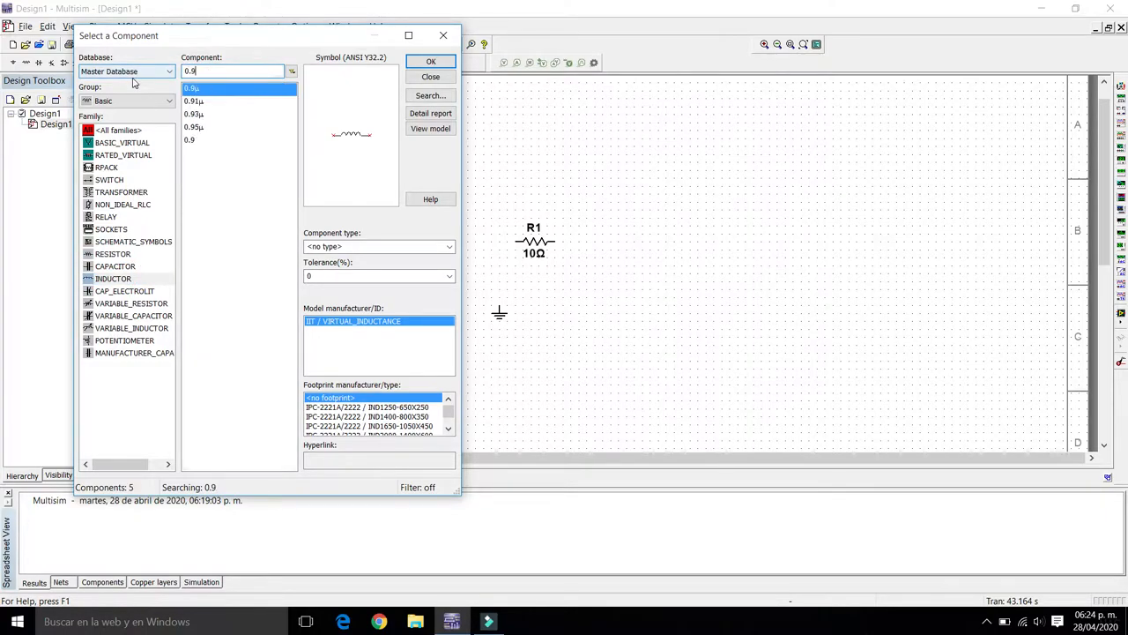
left_click(431, 61)
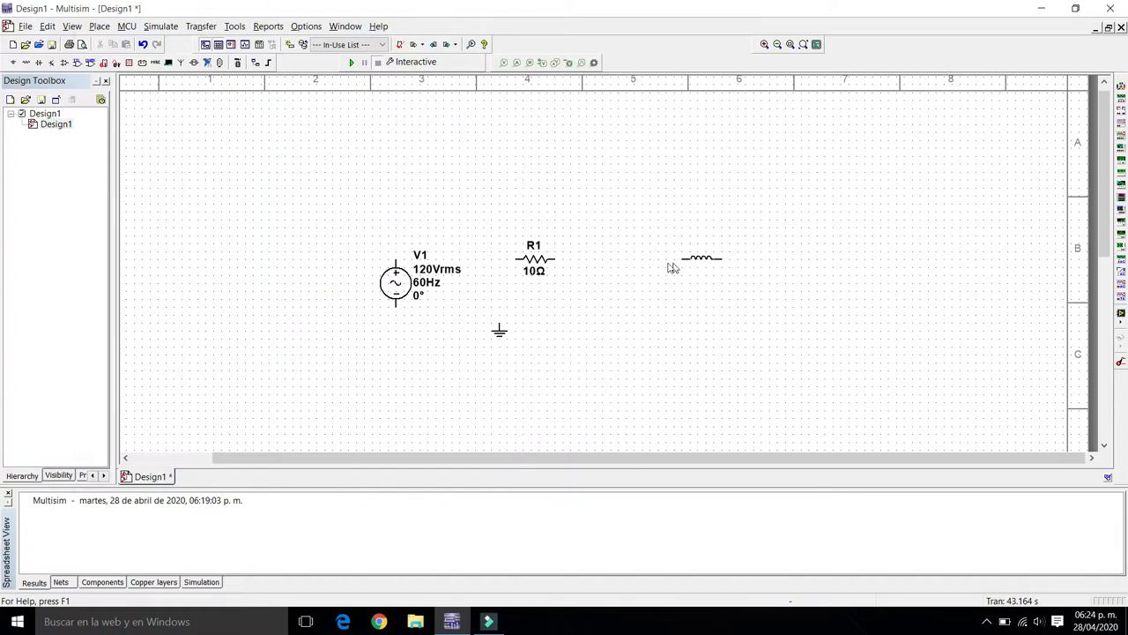
left_click(587, 262)
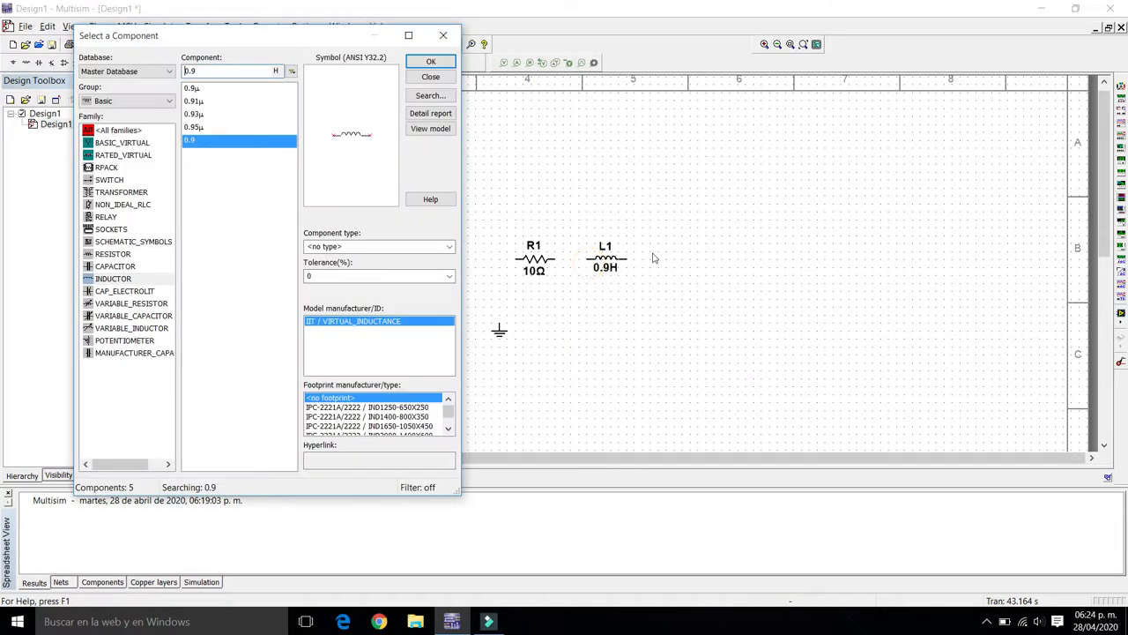
left_click(439, 36)
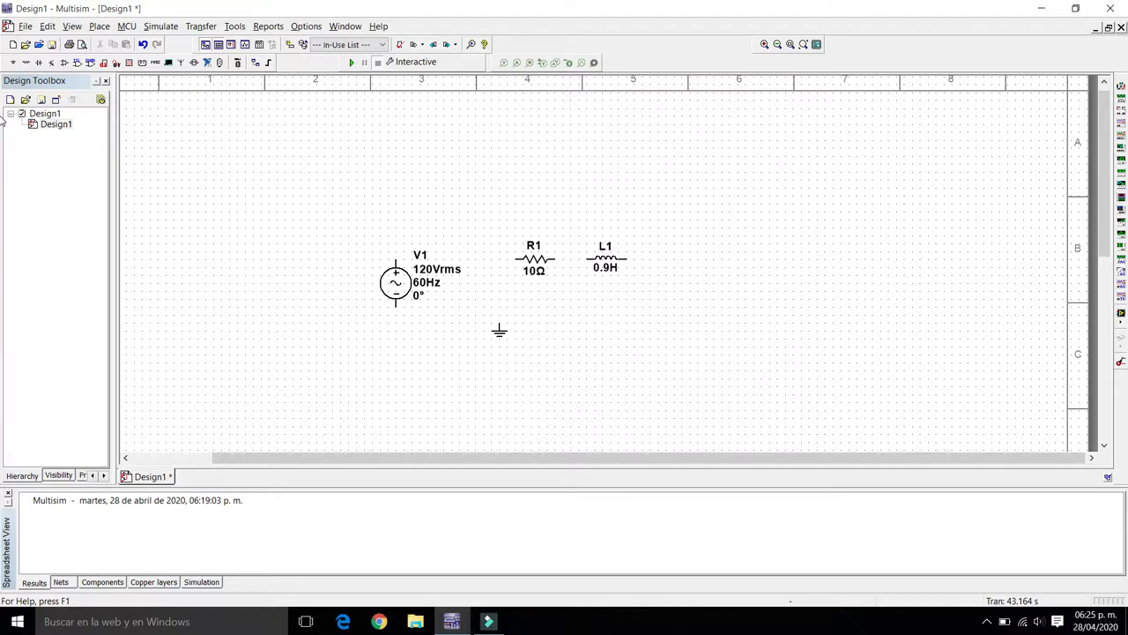
Place three multimeters and a wattmeter in a row above the source, resistor and inductor.
left_click(1121, 86)
left_click(614, 205)
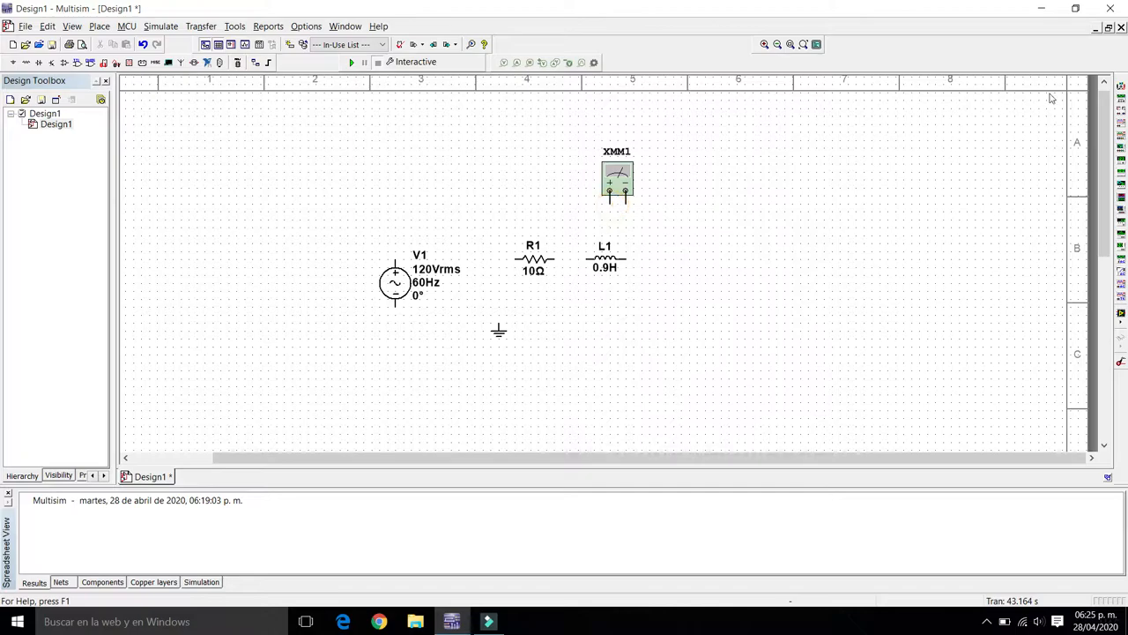
left_click(1122, 86)
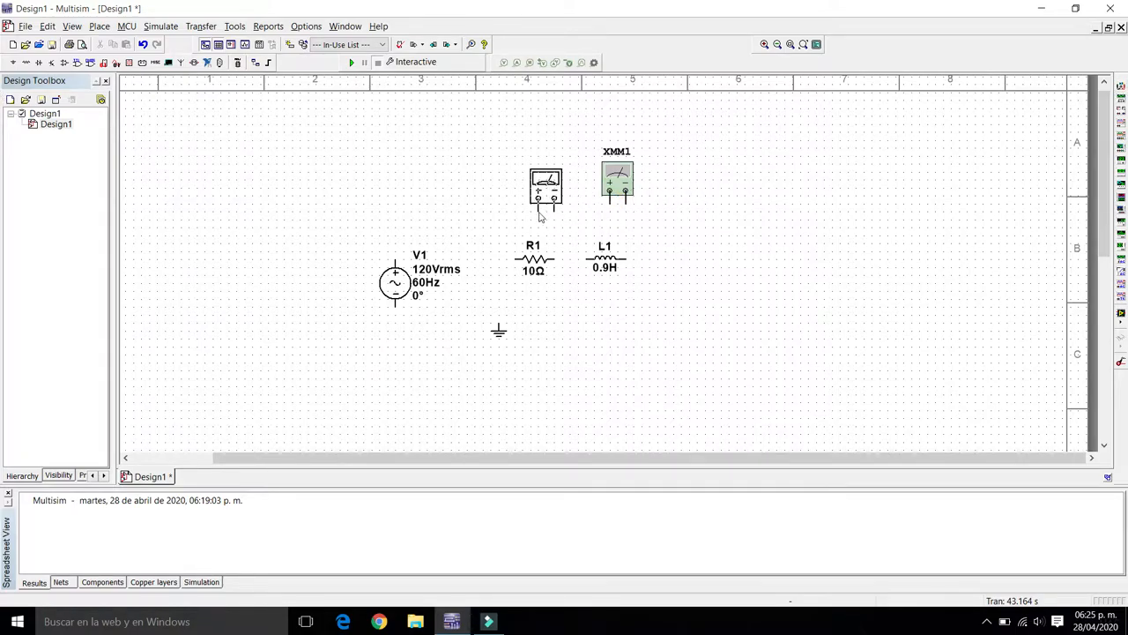
left_click(517, 210)
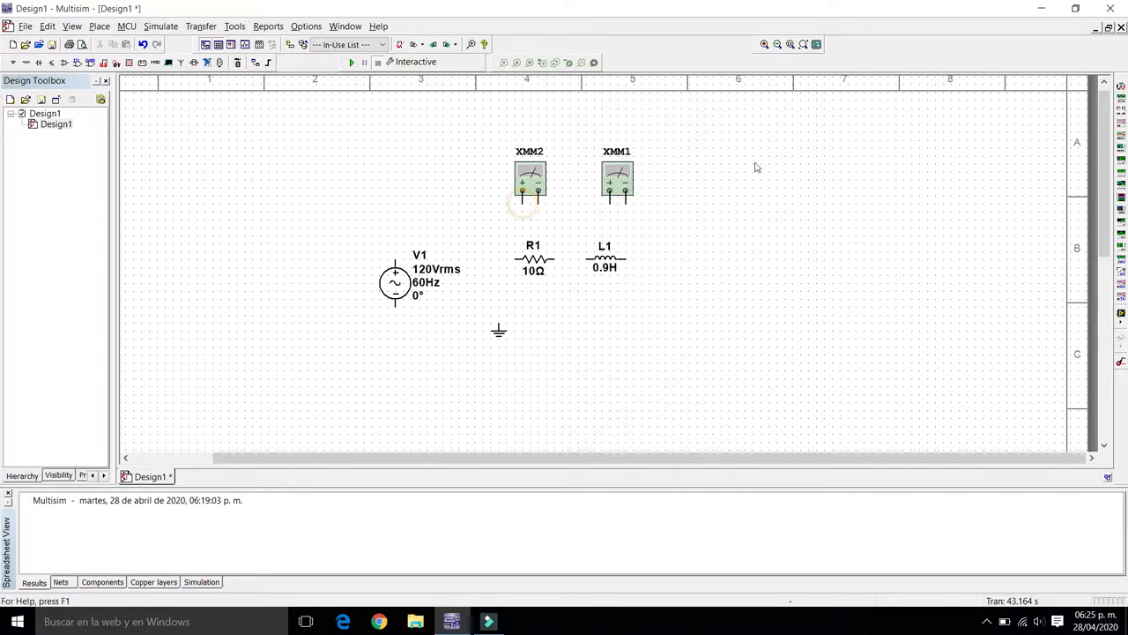
left_click(1121, 87)
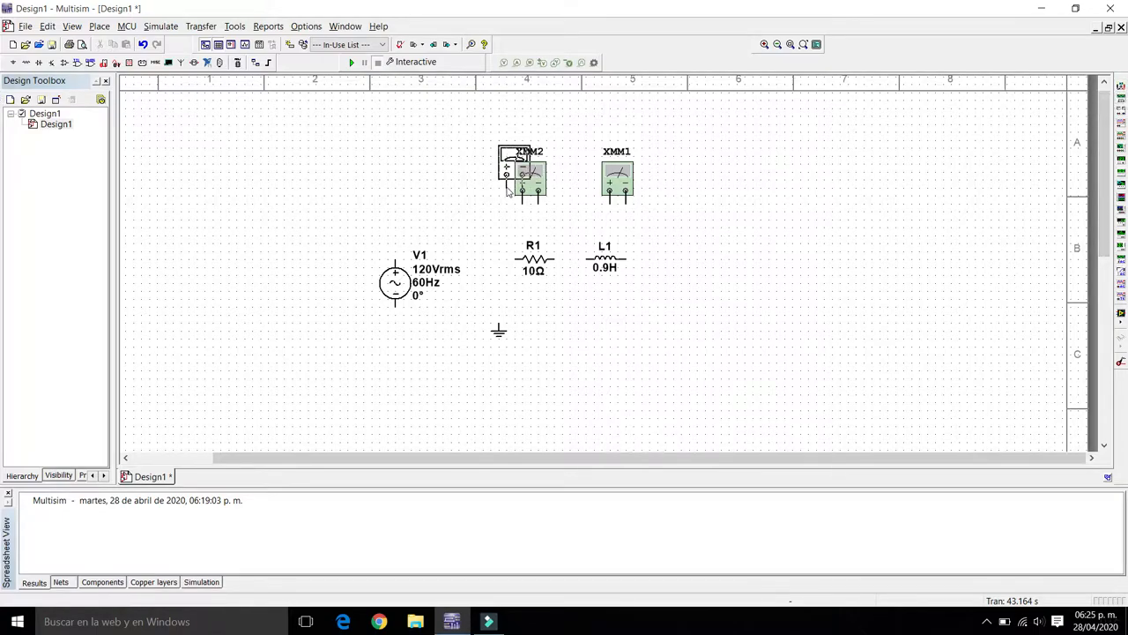
left_click(442, 212)
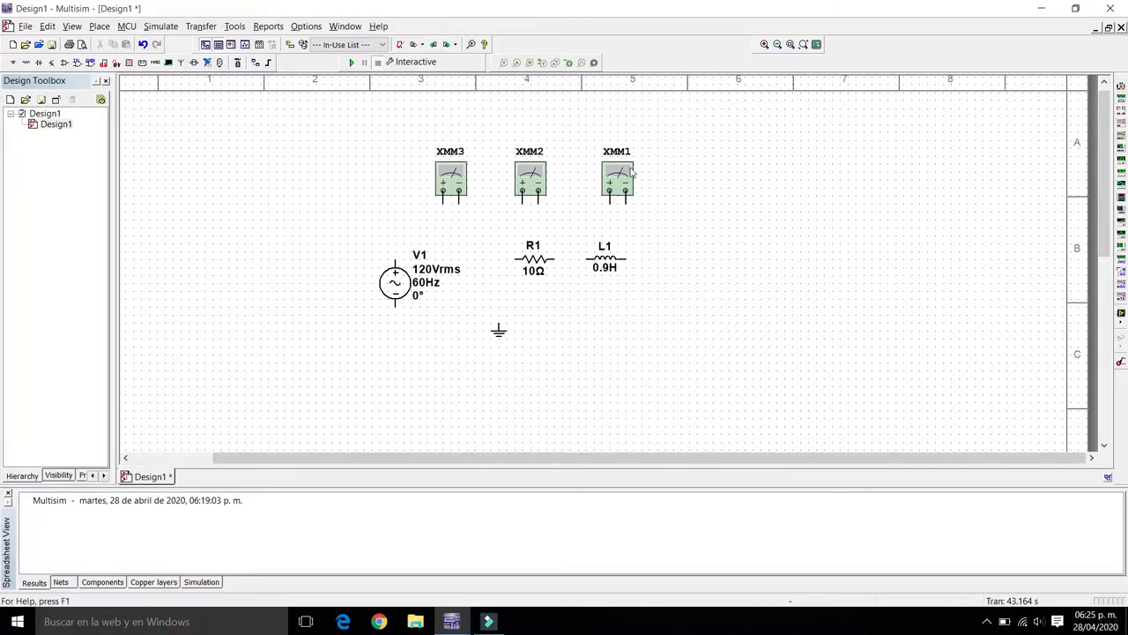
left_click(1121, 116)
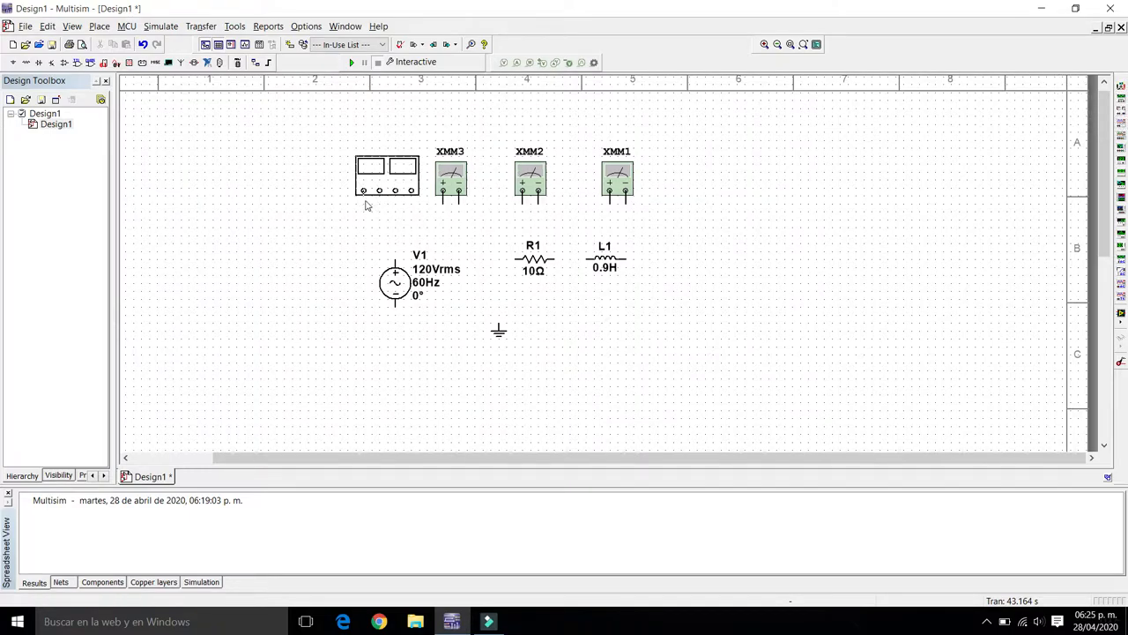
left_click(380, 204)
Move the AC source farther away from the resistor, leaving space beneath the wattmeter.
left_click(385, 283)
left_click_drag(385, 283, 306, 274)
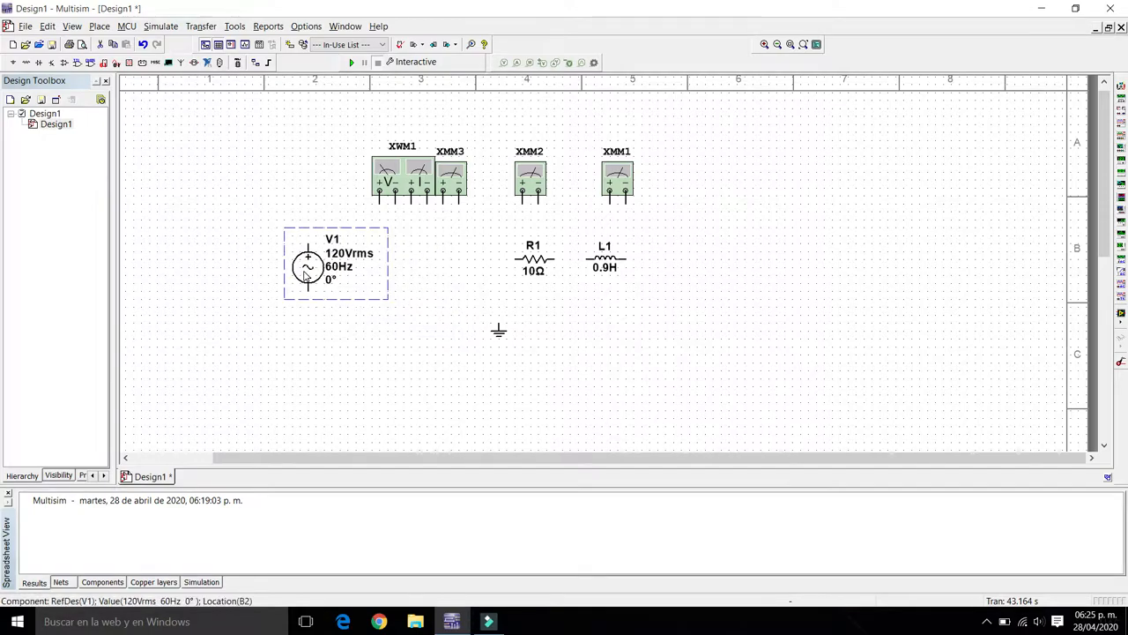
left_click(449, 293)
Rotate the 10 Ω resistor and the 0.9 H inductor together 90° clockwise so both stand vertically.
left_click_drag(653, 288, 500, 237)
right_click(533, 261)
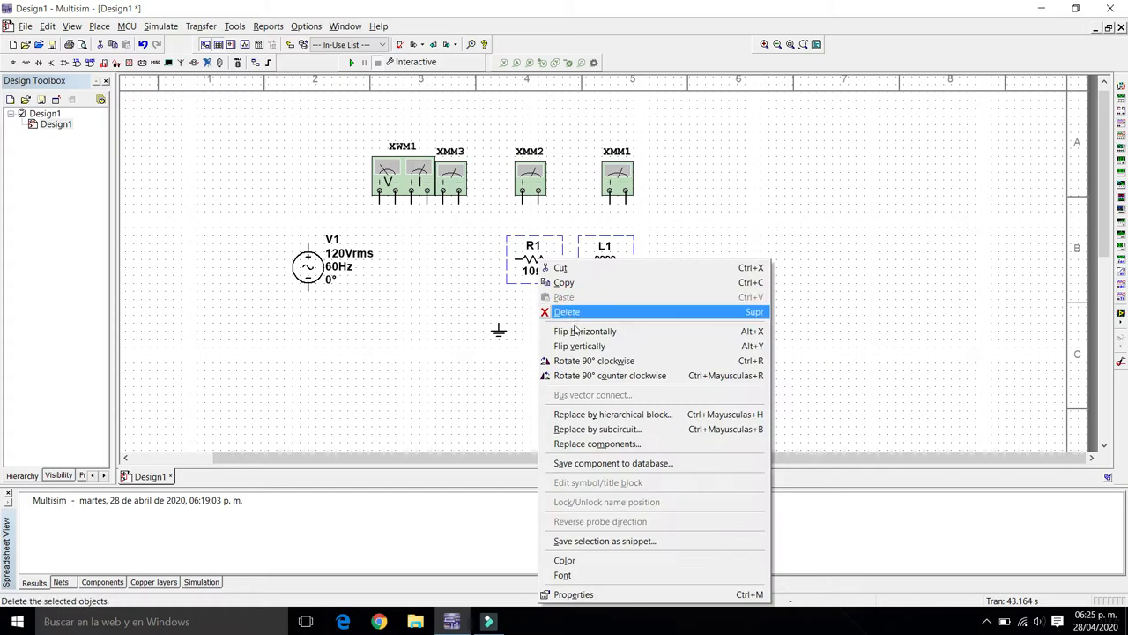
left_click(588, 360)
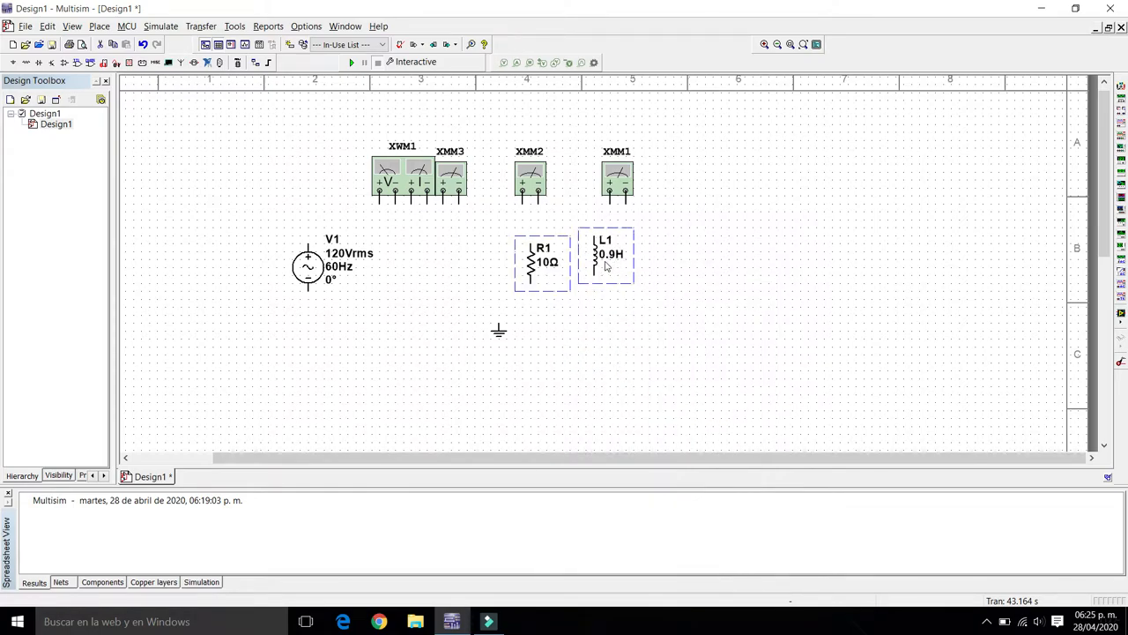
Space the vertical resistor and inductor apart, each beneath its own multimeter.
left_click_drag(597, 264, 637, 272)
left_click(635, 315)
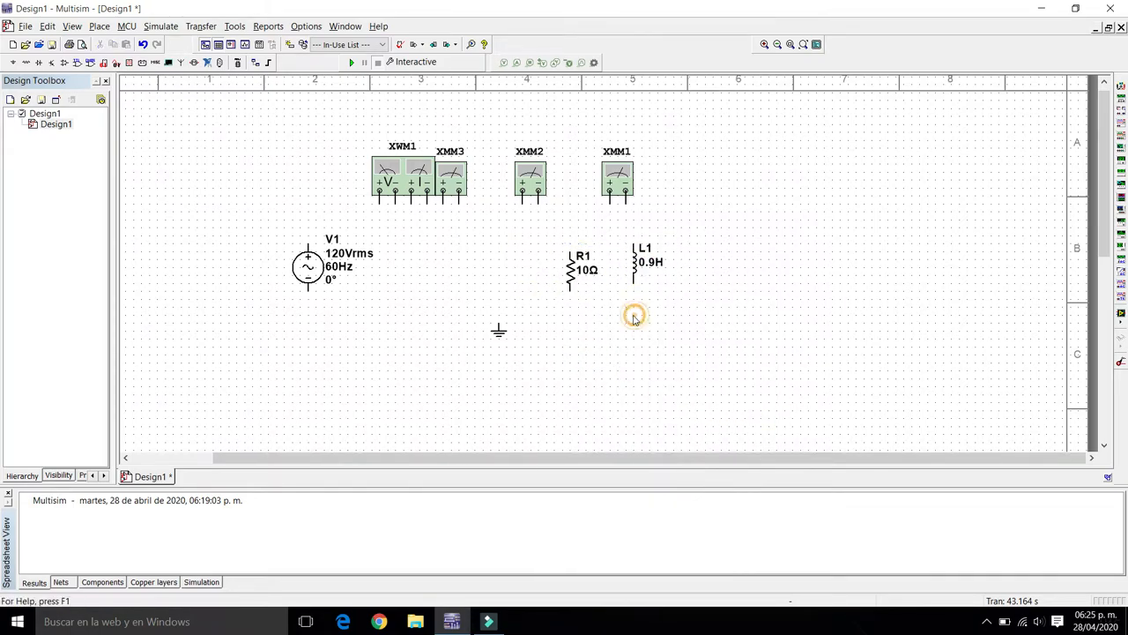
left_click_drag(569, 280, 537, 256)
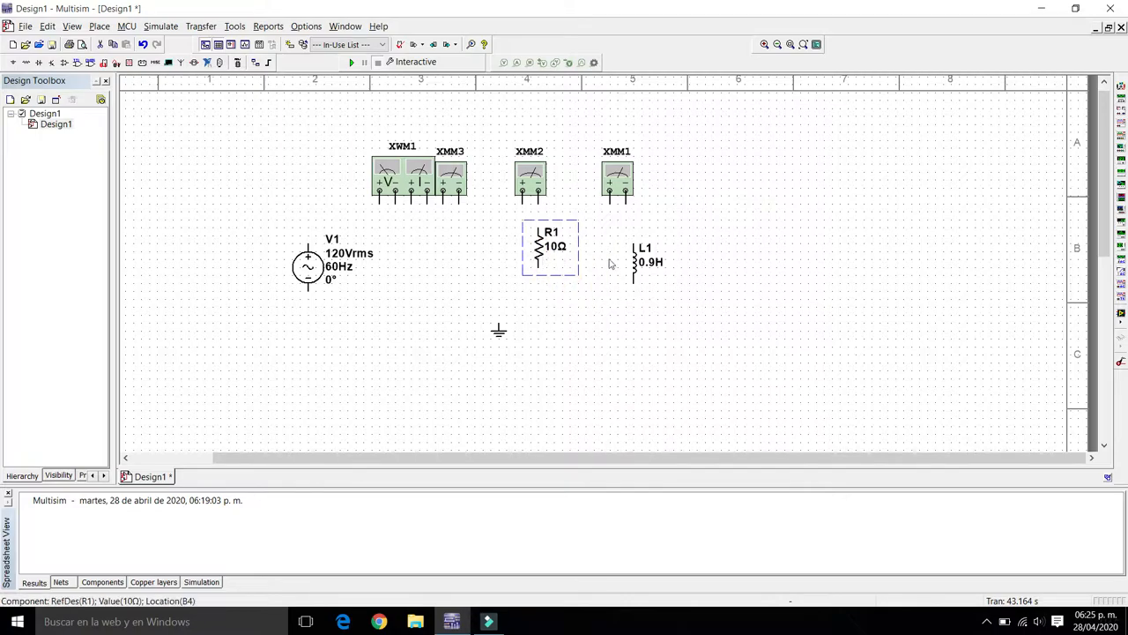
Move the 0.9 H inductor level with the 10 Ω resistor, directly beneath multimeter XMM1.
left_click(634, 268)
left_click_drag(634, 268, 610, 248)
left_click(719, 319)
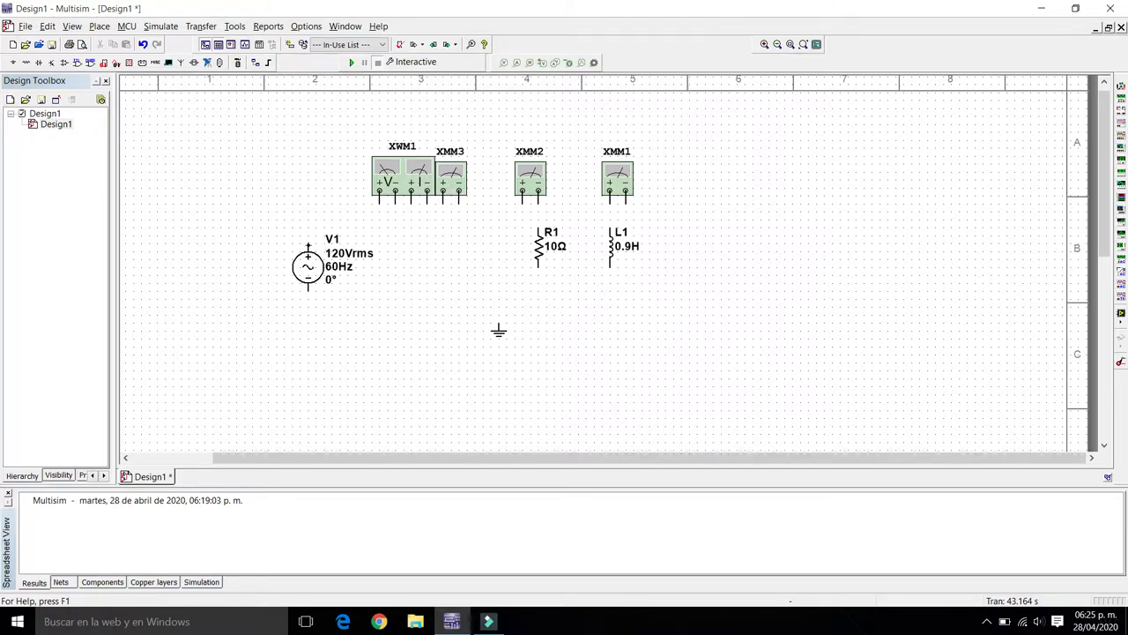
Wire the AC source's positive terminal through the wattmeter's current terminals to the positive terminal of multimeter XMM3.
left_click(309, 243)
left_click(411, 203)
left_click(443, 198)
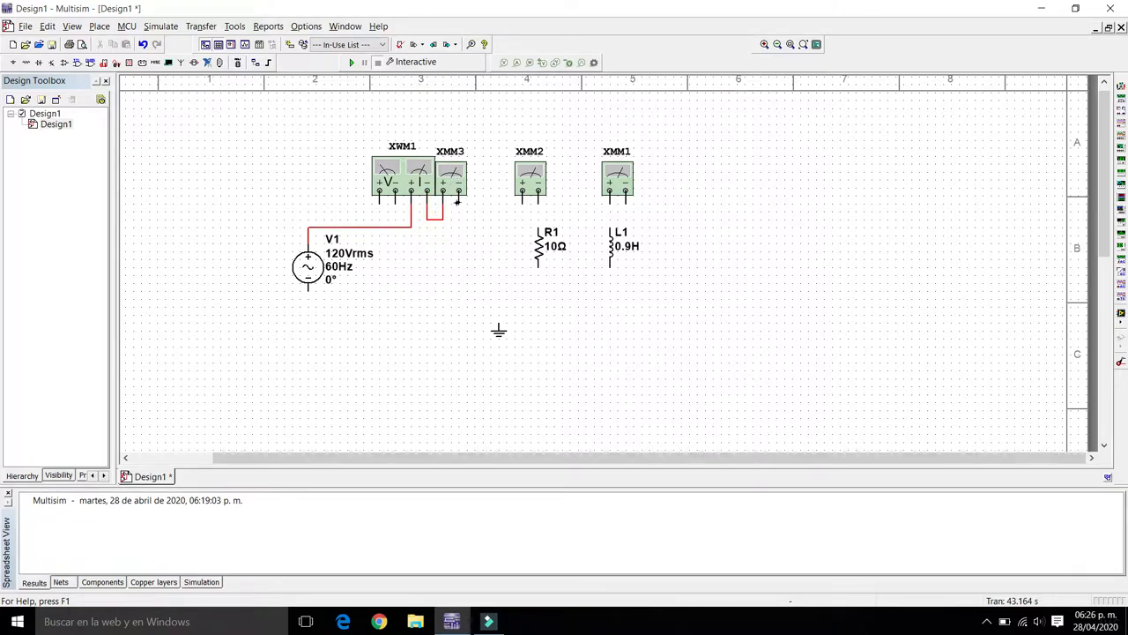
Wire XMM3's negative terminal over XMM2 to XMM1's positive terminal, and XMM1's negative terminal to the inductor's upper end.
left_click(458, 201)
left_click(491, 208)
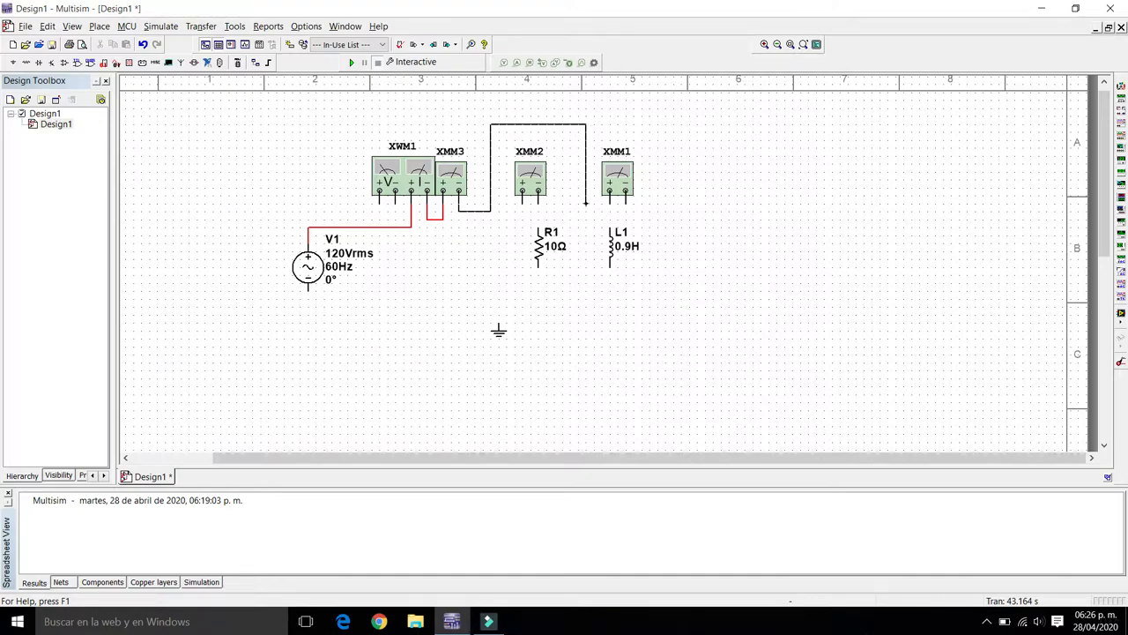
left_click(609, 202)
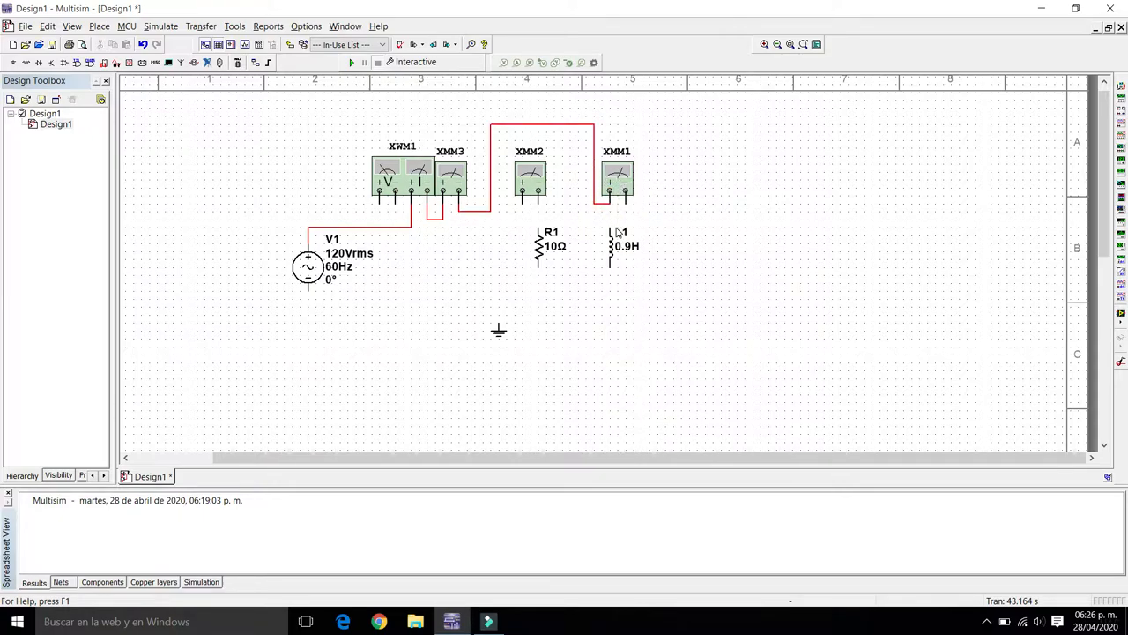
left_click(624, 201)
left_click(610, 226)
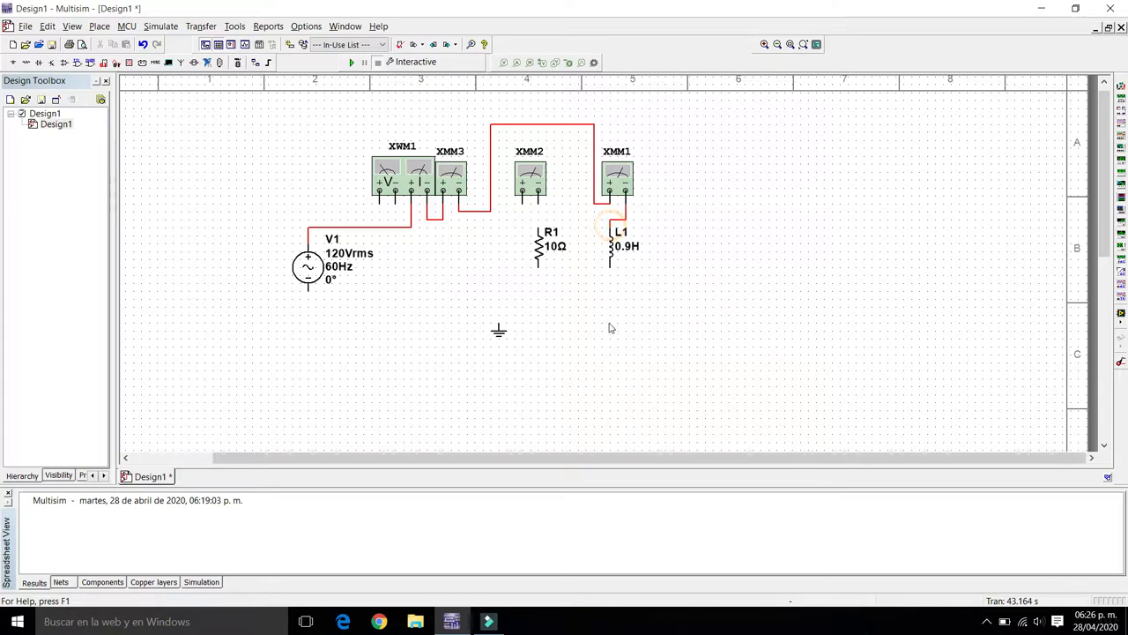
Wire the inductor's lower end back to the source's negative terminal and attach the ground to that return wire near the source.
left_click(610, 263)
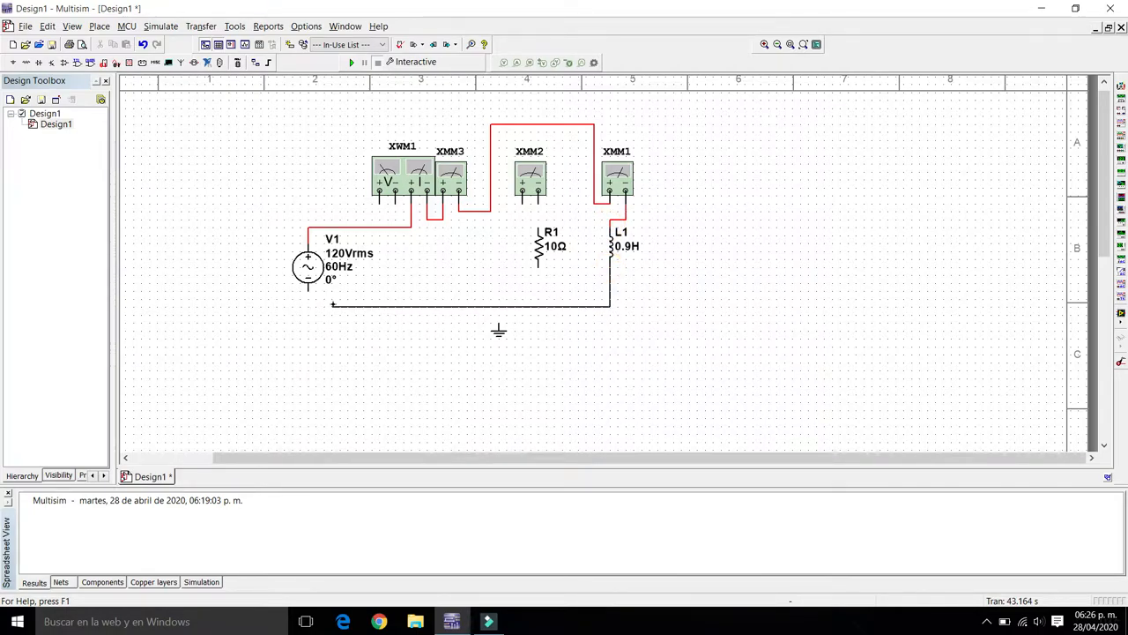
left_click(307, 295)
left_click(499, 324)
left_click_drag(371, 322, 365, 315)
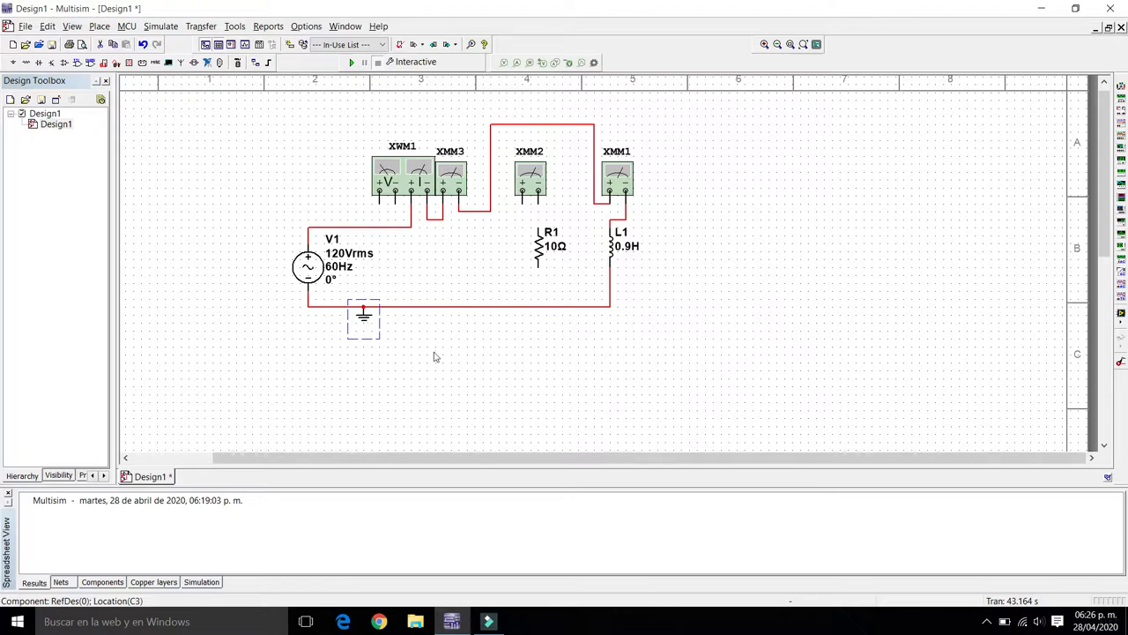
left_click(436, 270)
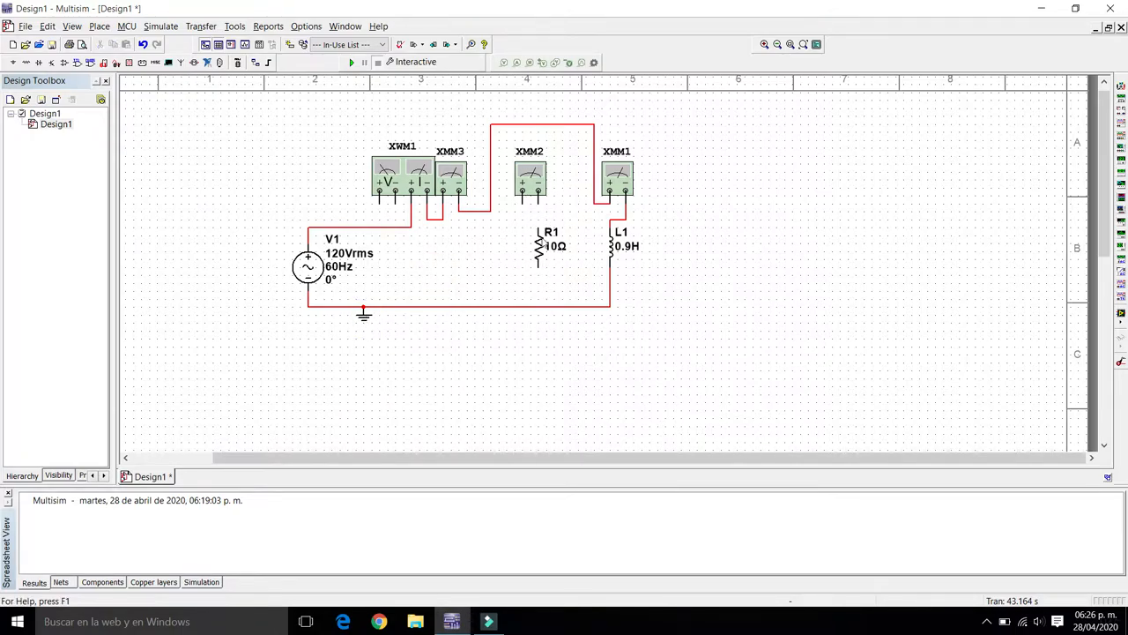
Wire XMM2 in series with the 10 Ω resistor as a parallel branch between the upper supply wire and the return wire.
left_click(521, 200)
left_click(506, 126)
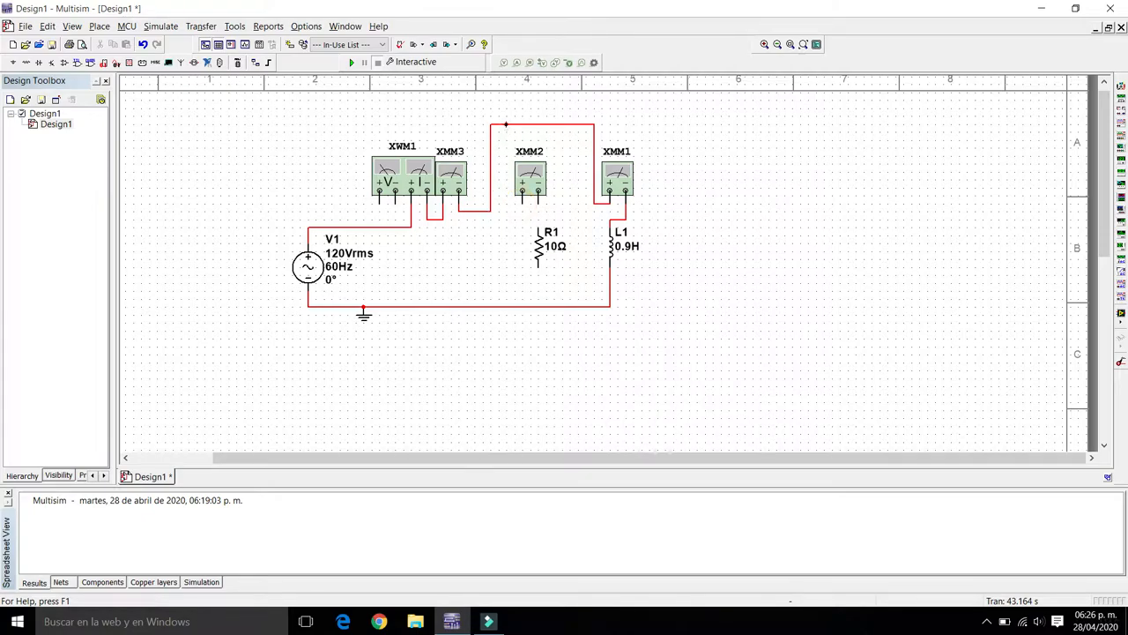
left_click(537, 228)
left_click(536, 268)
left_click(537, 306)
Connect the wattmeter's voltage terminals across the source, positive to the supply wire and negative to the return wire.
left_click(380, 189)
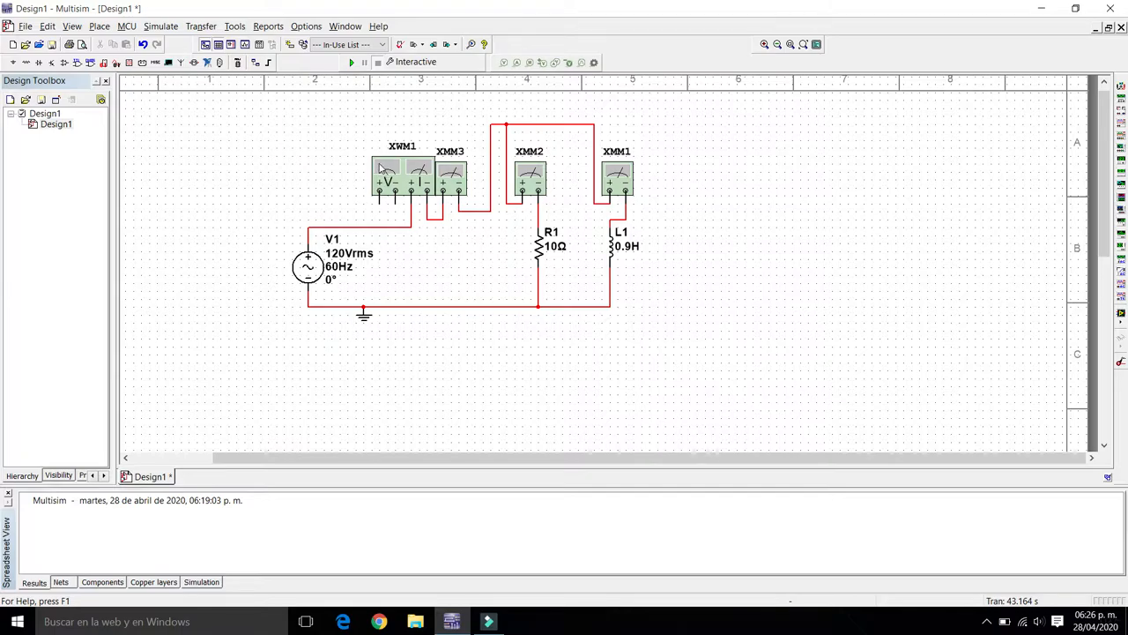
left_click(379, 226)
left_click(395, 306)
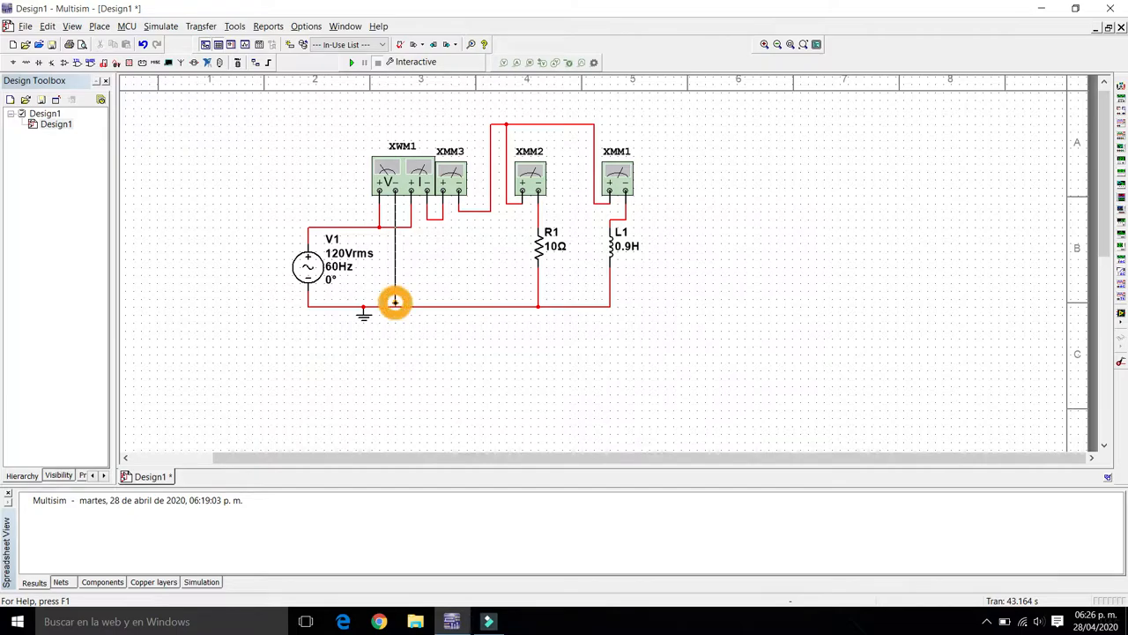
Set the AC source's RMS voltage to 1100 V.
double_click(308, 266)
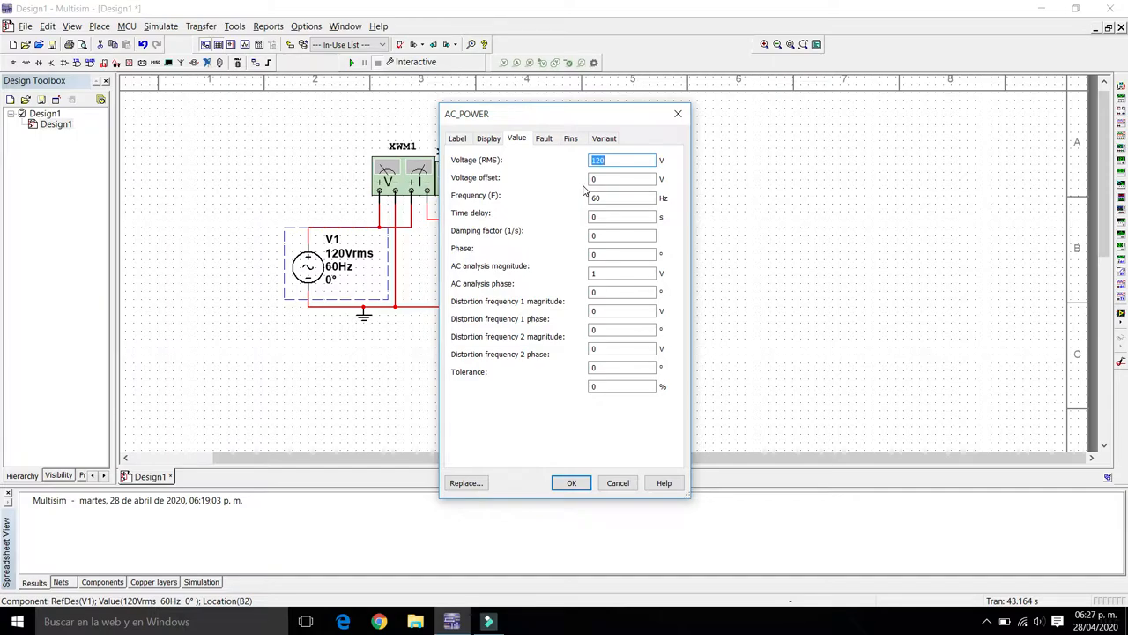
type("1100")
left_click(582, 483)
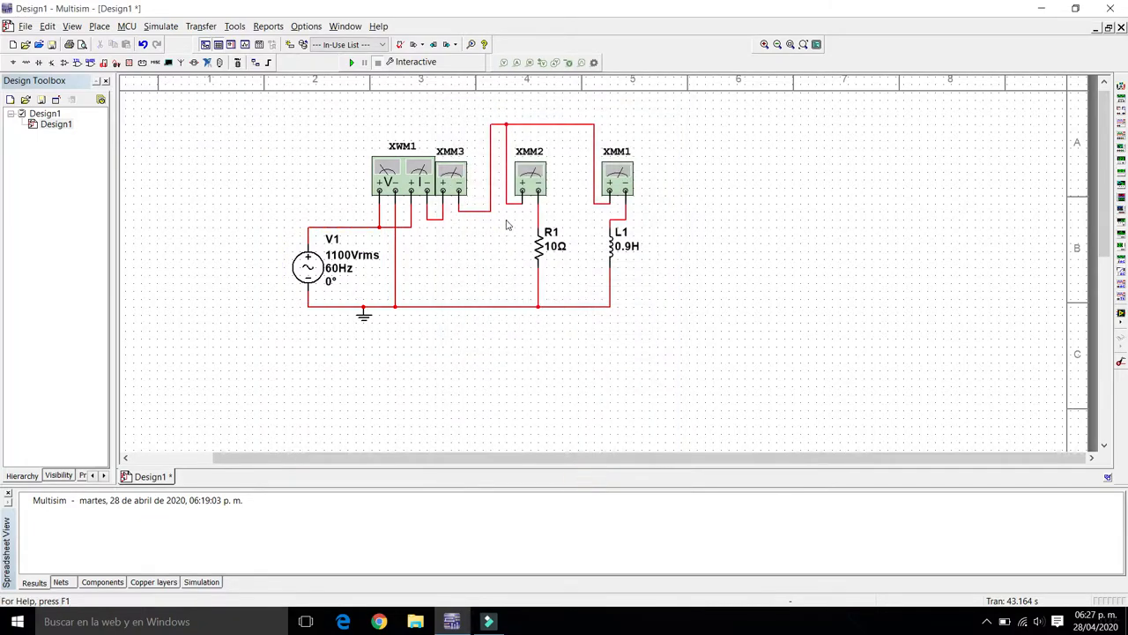
Open the readouts of the wattmeter and all three multimeters and arrange them in two columns beside the circuit.
double_click(405, 176)
left_click_drag(551, 249, 769, 104)
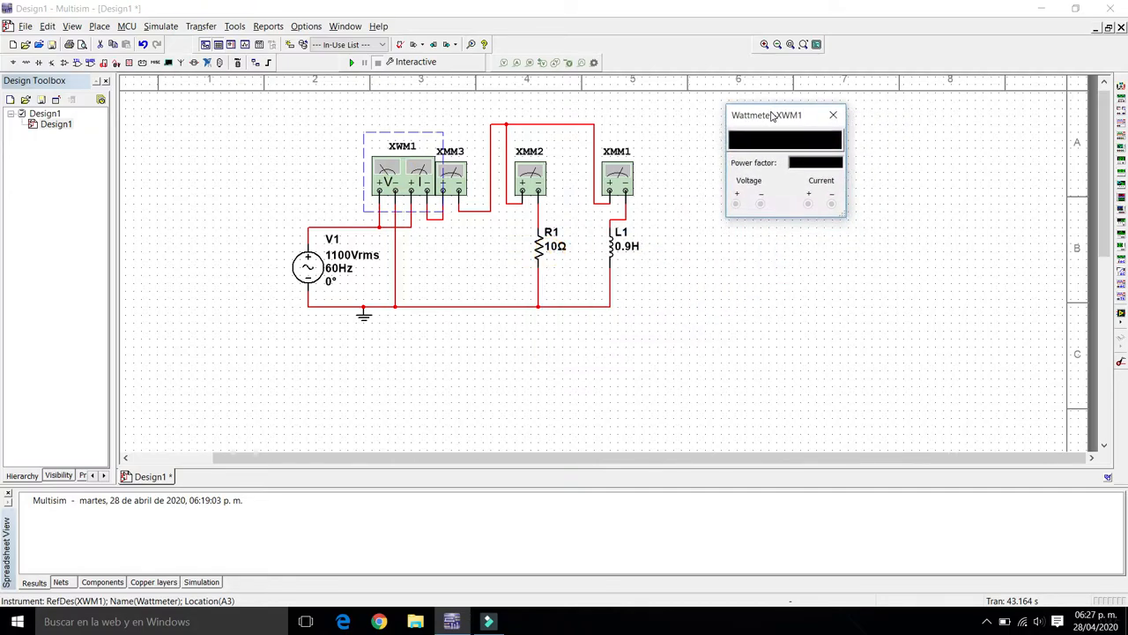
left_click(456, 182)
double_click(457, 182)
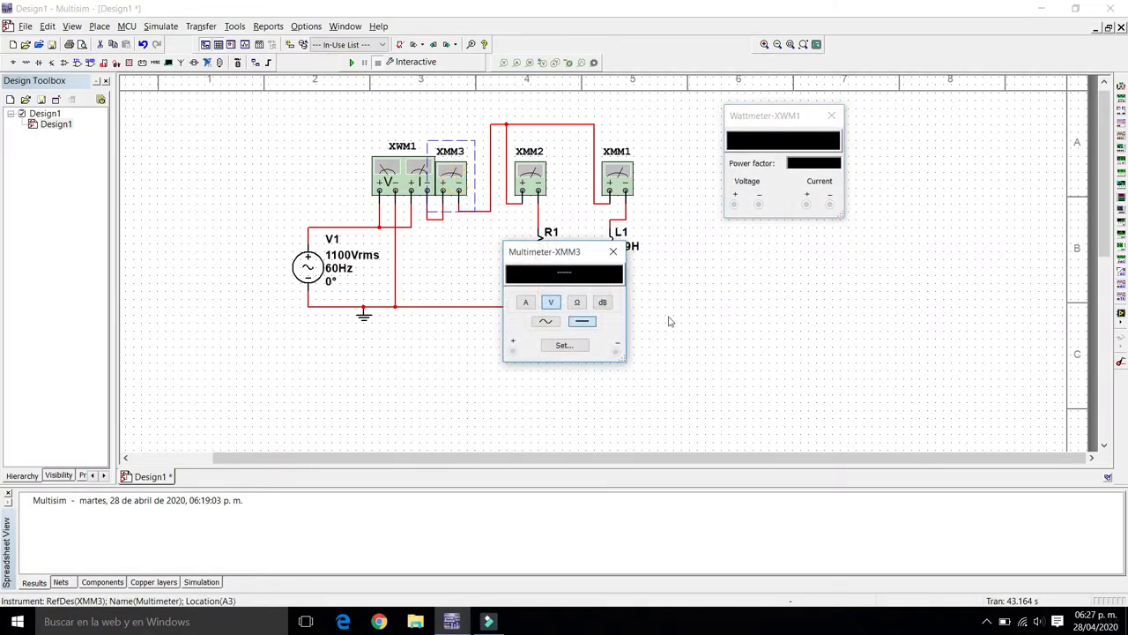
left_click_drag(573, 251, 793, 239)
left_click(529, 181)
left_click_drag(570, 252, 943, 126)
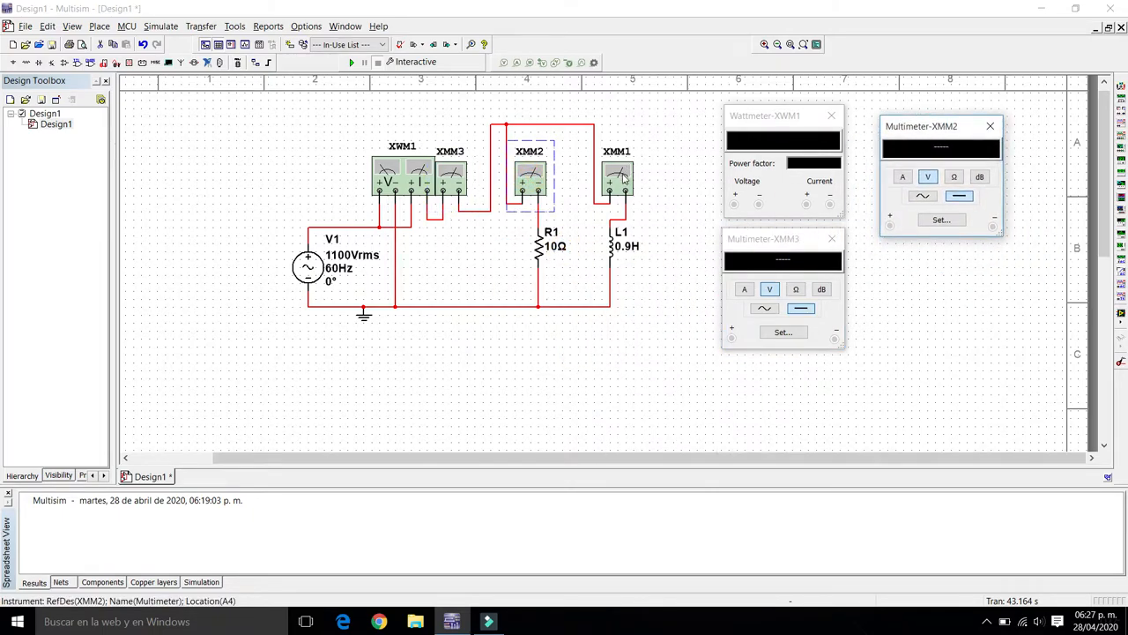
double_click(624, 178)
left_click_drag(589, 258, 972, 263)
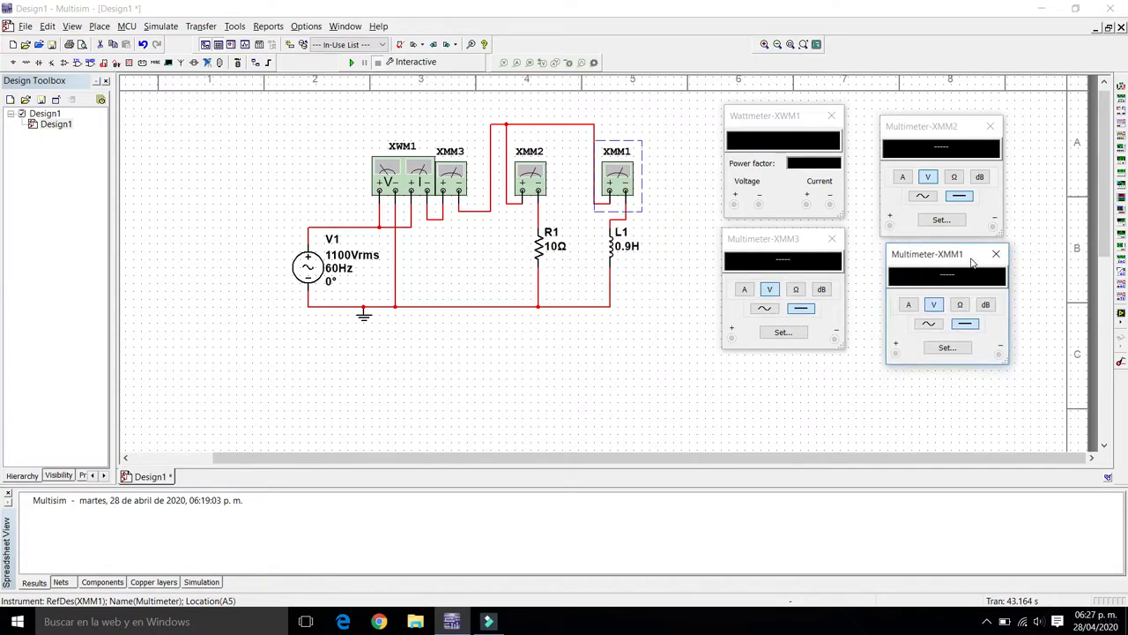
Set multimeters XMM3, XMM2 and XMM1 to measure AC current and run the simulation.
left_click(745, 291)
left_click(764, 309)
left_click(902, 177)
left_click(922, 195)
left_click(911, 305)
left_click(928, 324)
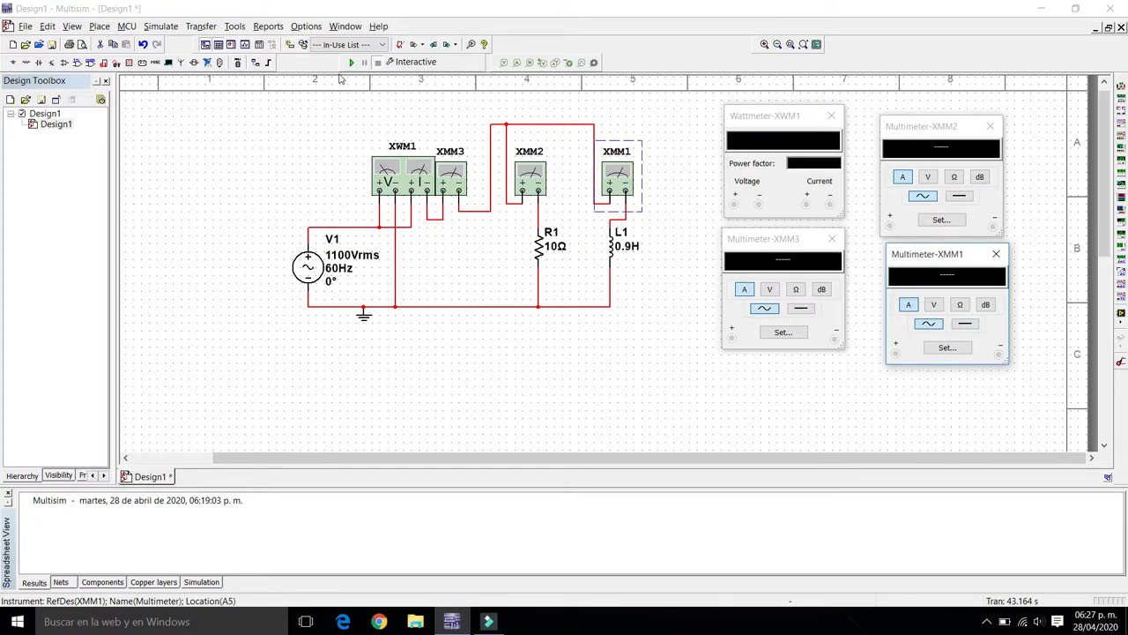
left_click(351, 63)
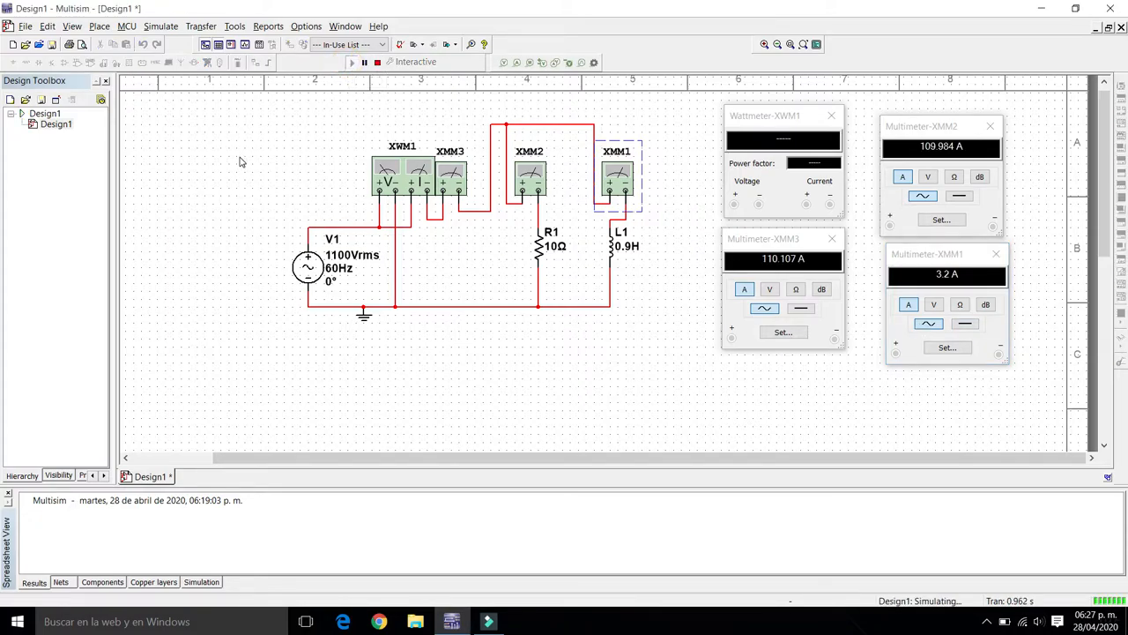